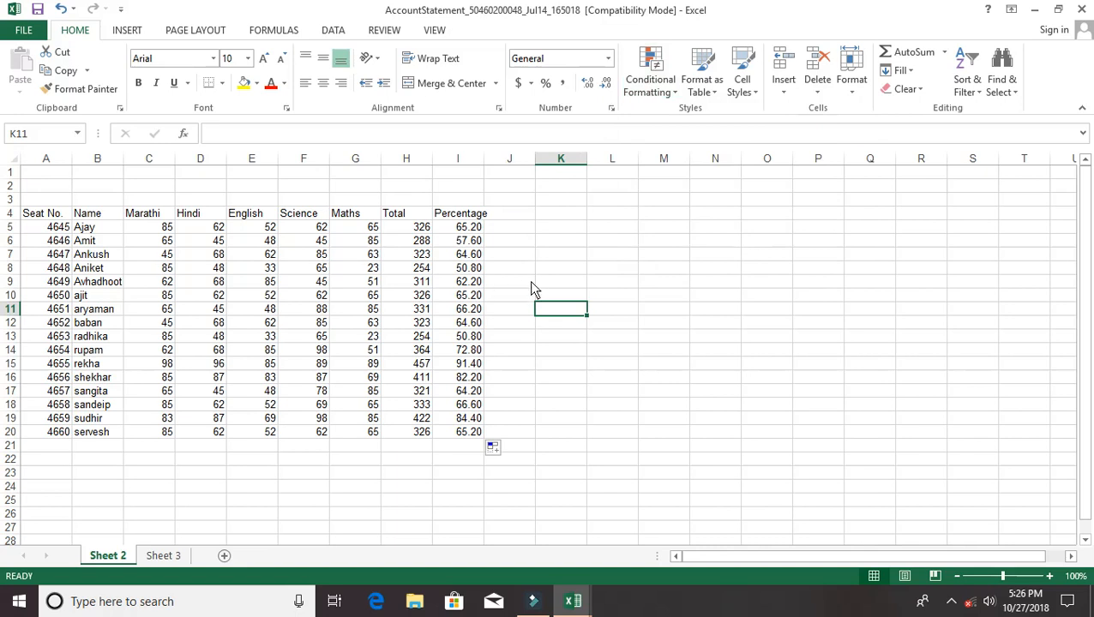
left_click(467, 230)
right_click(468, 230)
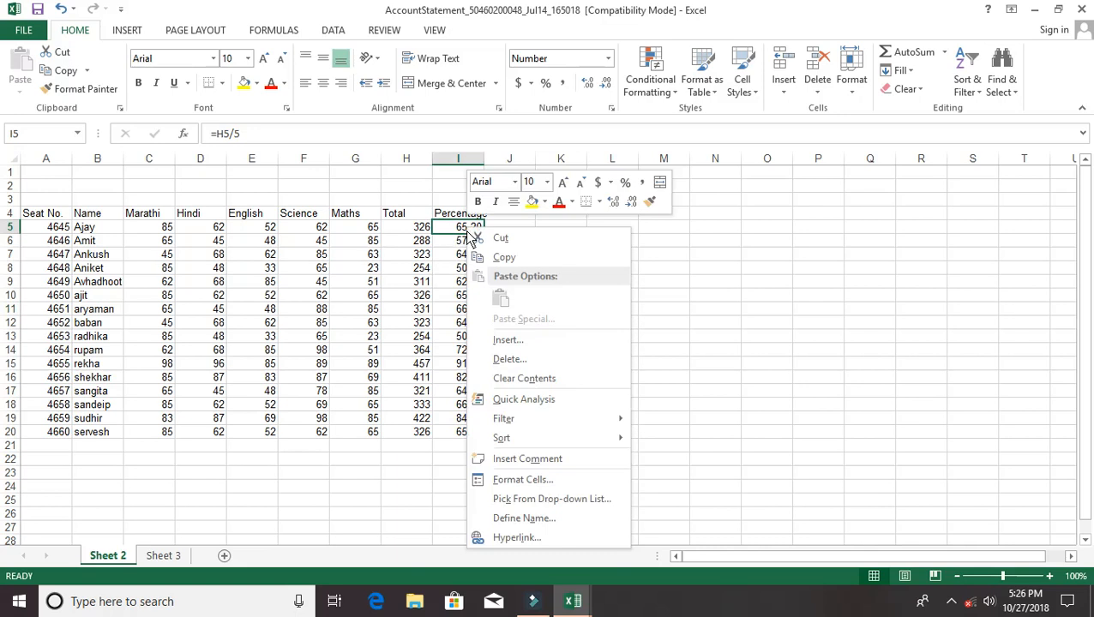
left_click(741, 233)
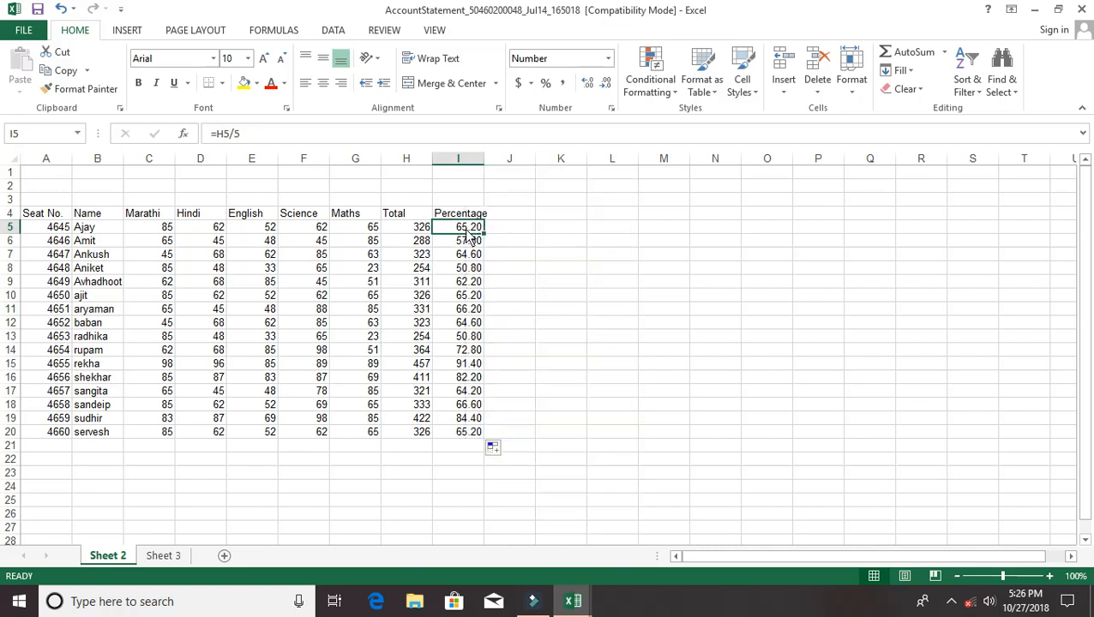
Step: Start a Greater Than highlight rule on the percentages in I5:I20 and set its threshold to 75
left_click_drag(467, 232, 454, 439)
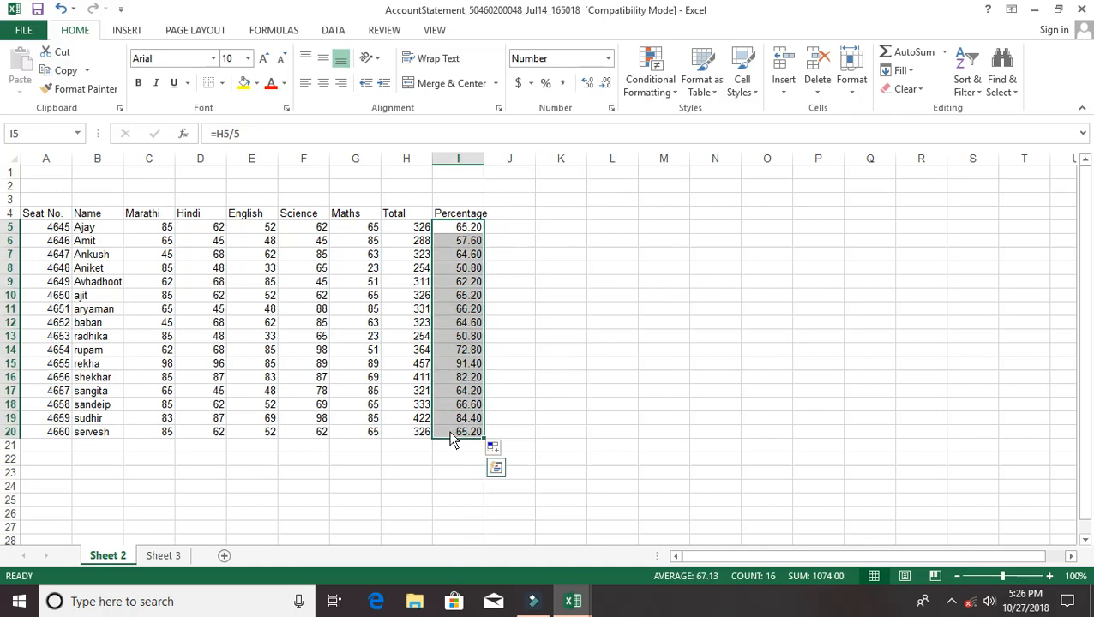
left_click(658, 98)
mouse_move(682, 123)
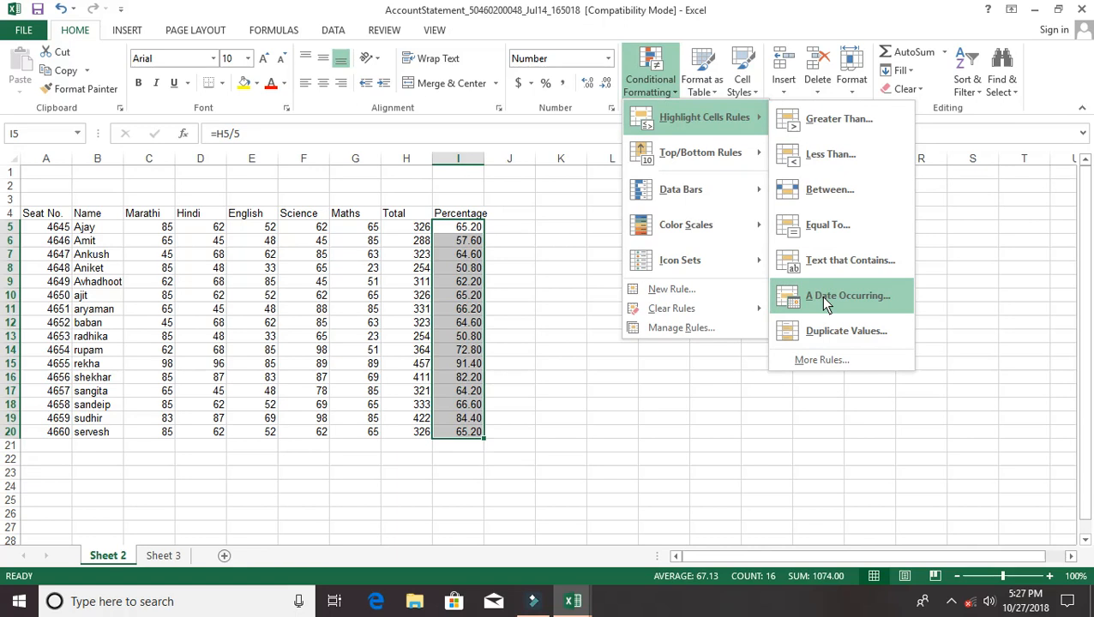
left_click(816, 122)
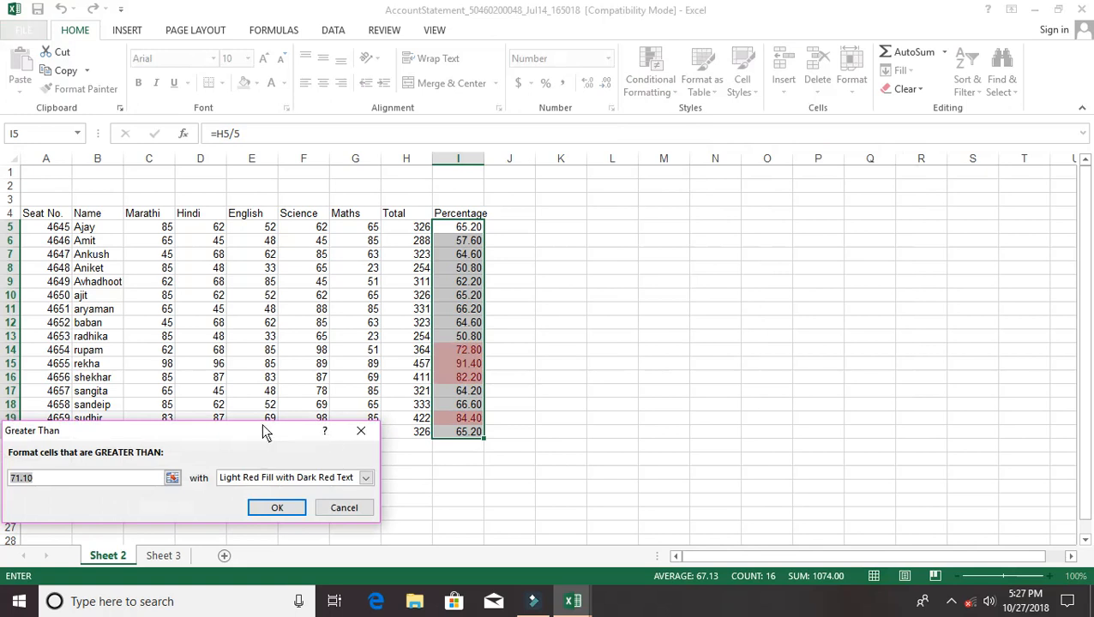
left_click_drag(265, 429, 777, 189)
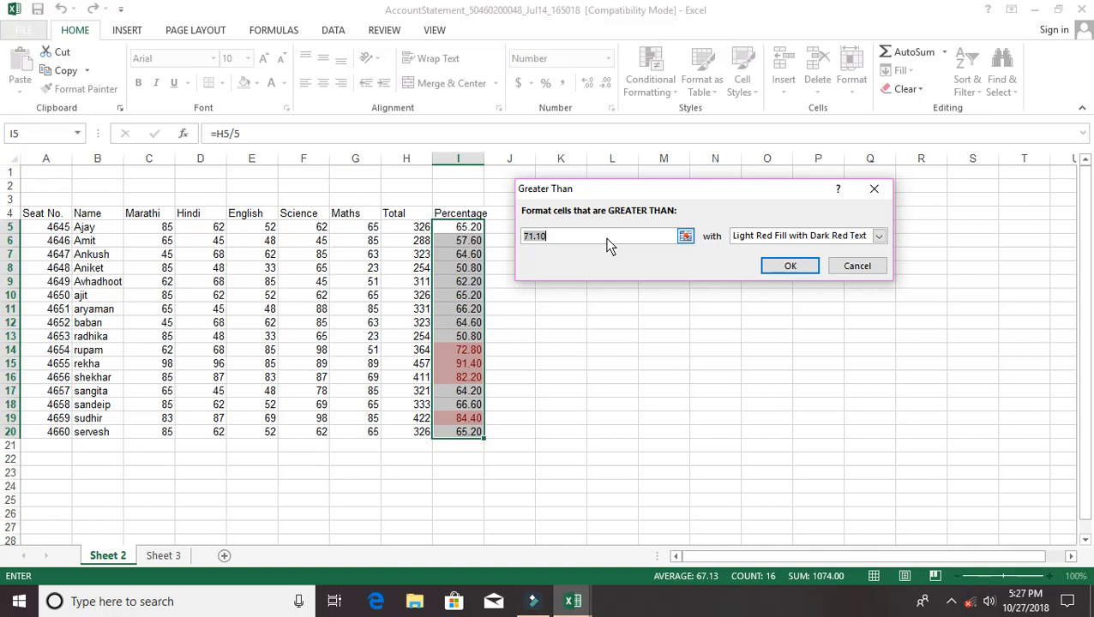
key("BackSpace")
type("75")
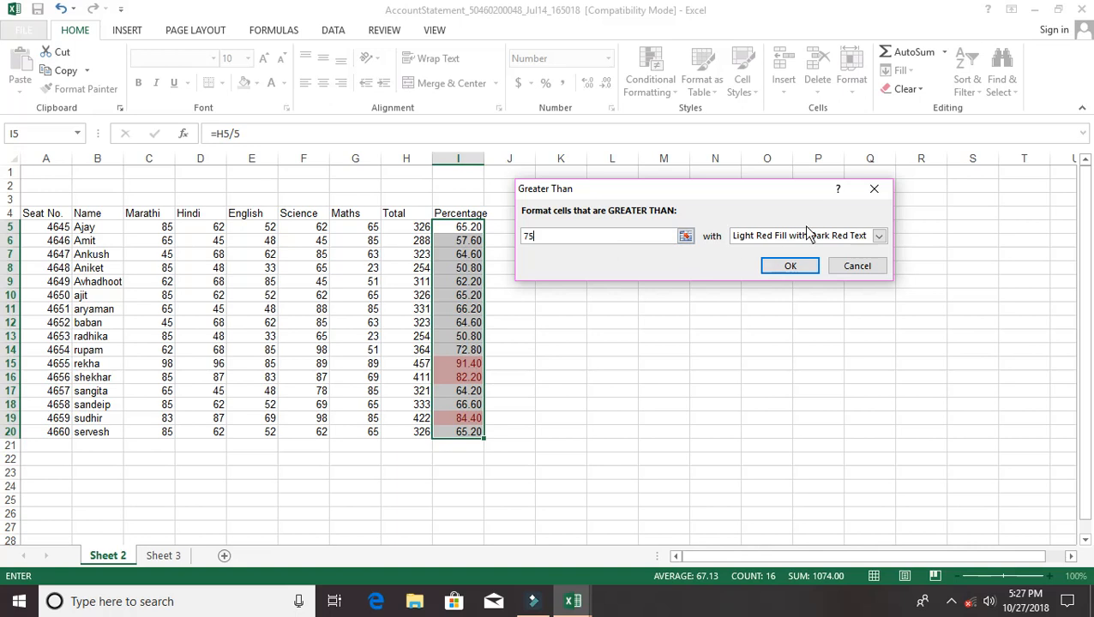
Step: Try Green Fill with Dark Green Text and Yellow Fill with Dark Yellow Text as the rule's format
left_click(857, 239)
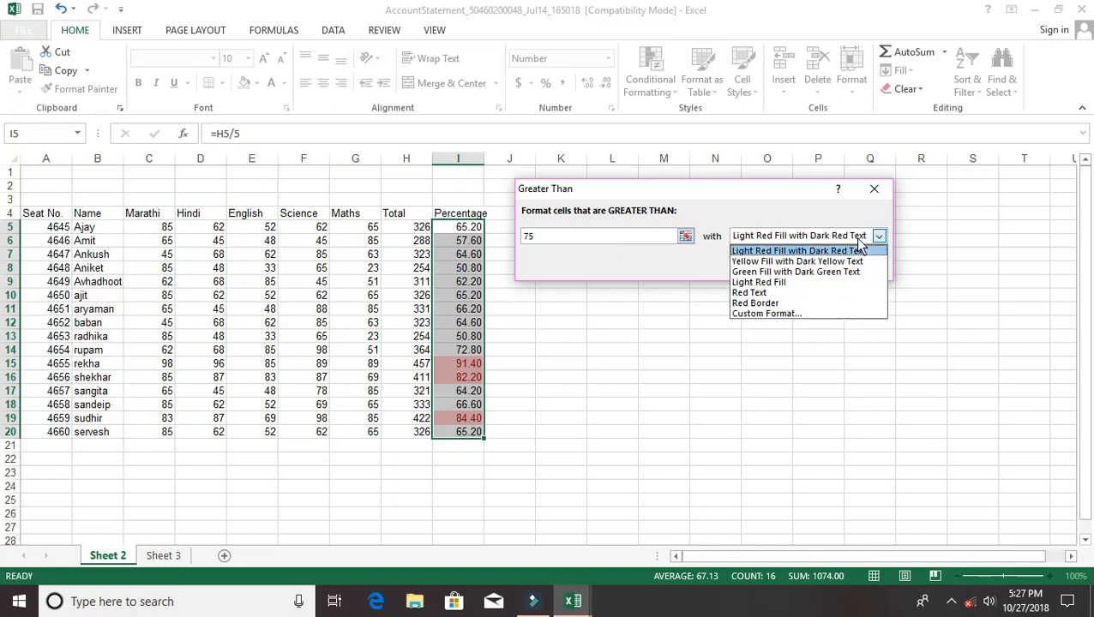
left_click(807, 272)
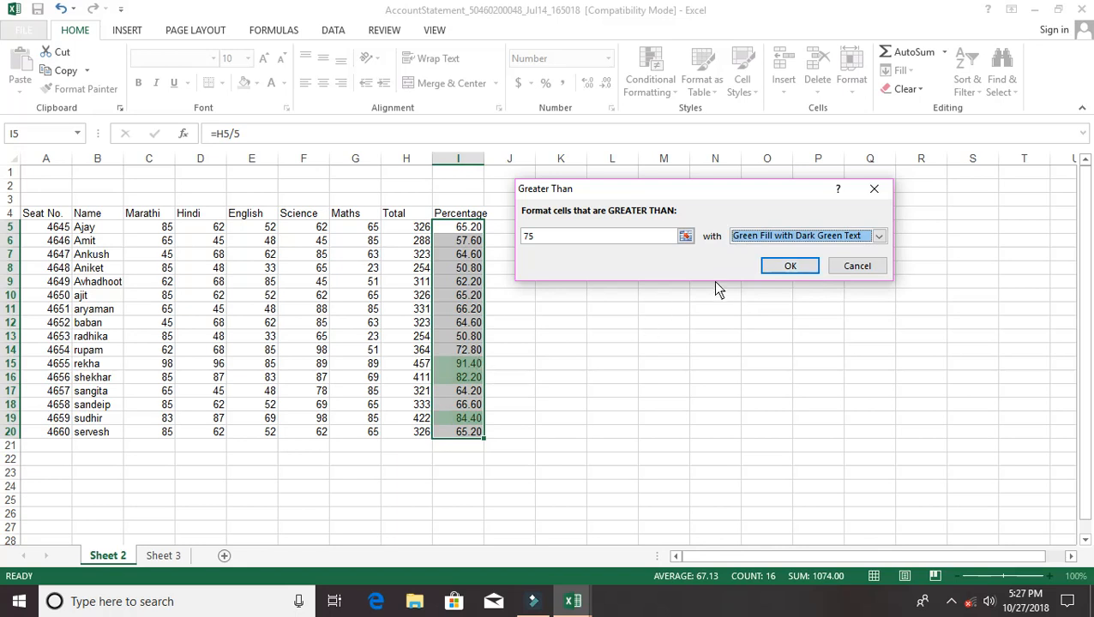
left_click(797, 237)
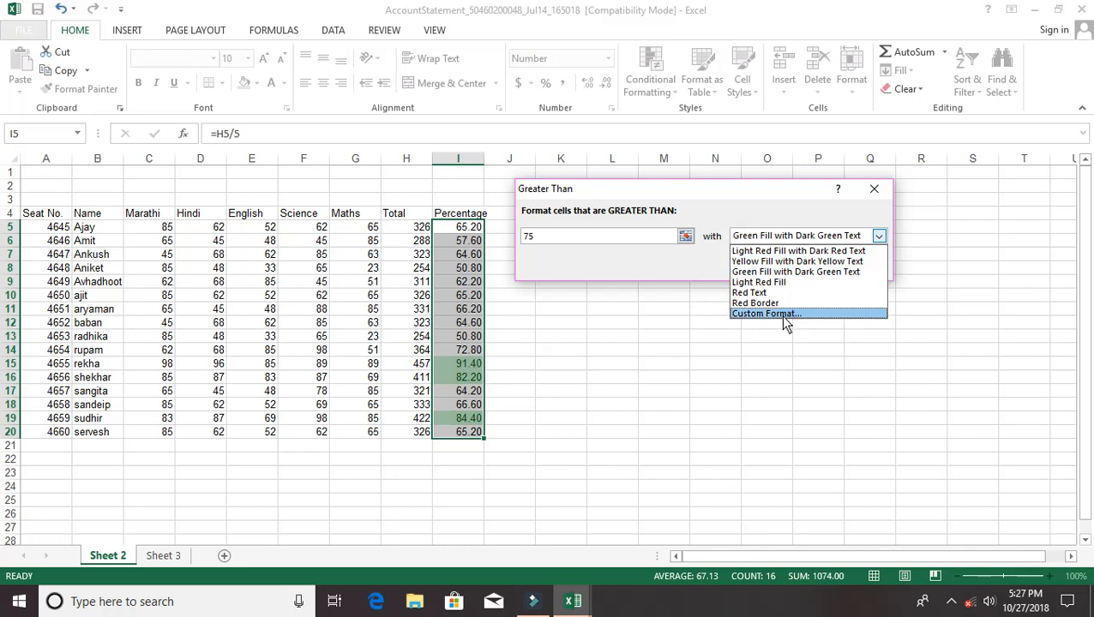
left_click(799, 262)
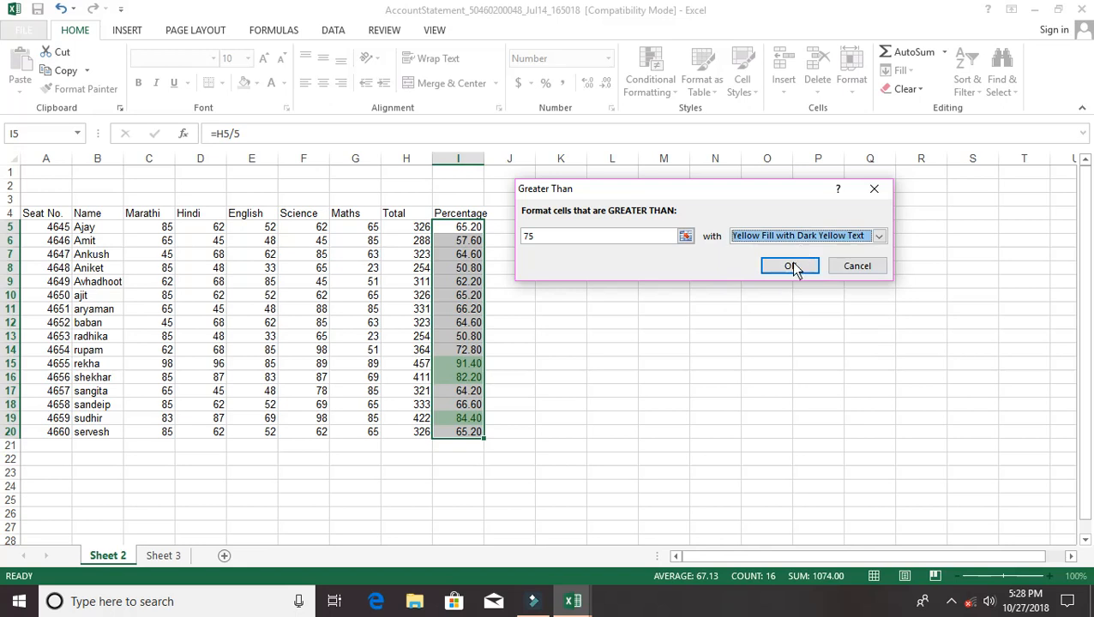
Step: Switch the Greater Than rule to a custom format with a solid green background fill
left_click(806, 238)
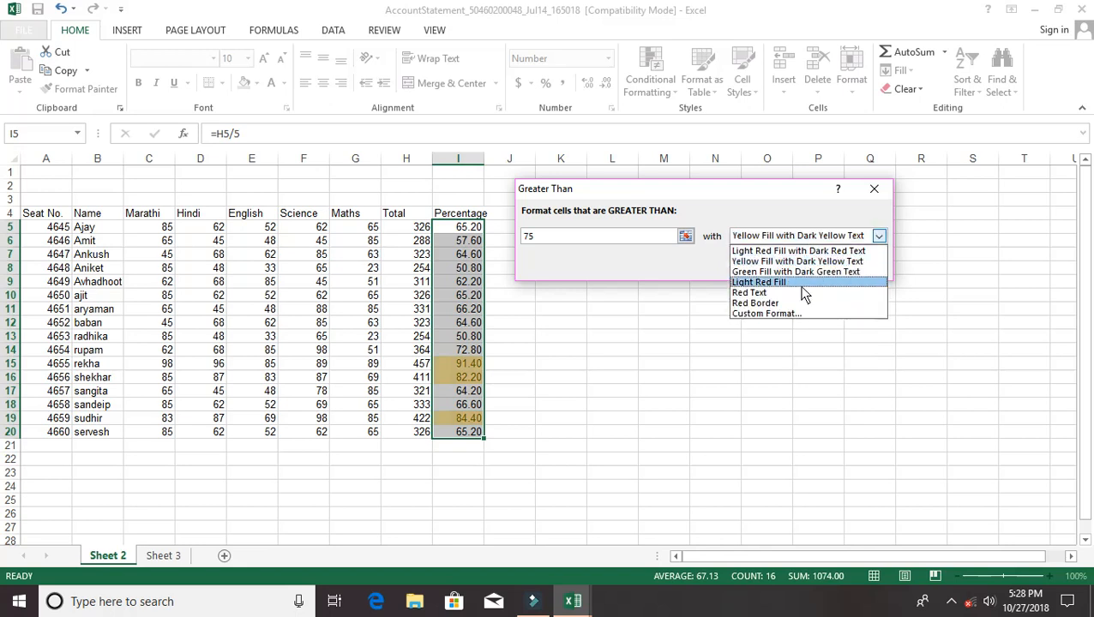
left_click(811, 315)
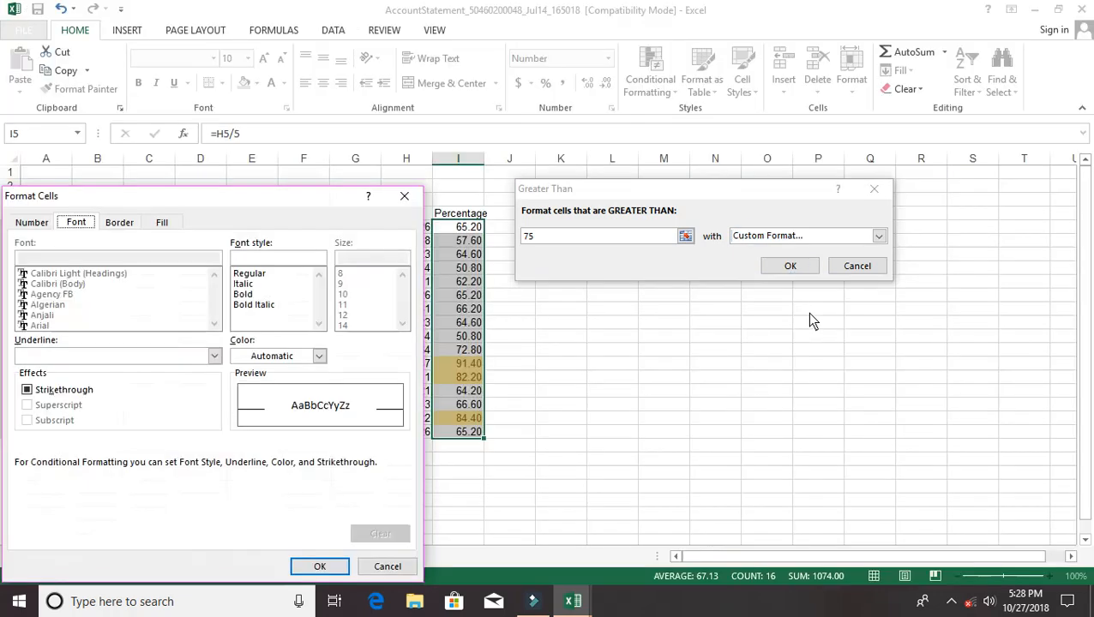
left_click(130, 225)
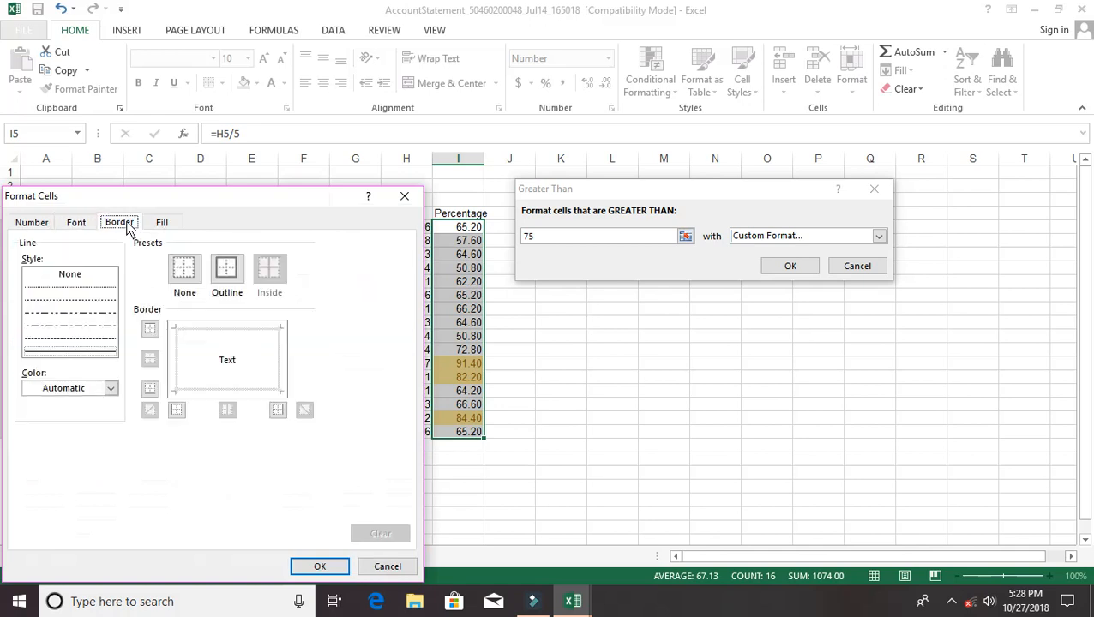
left_click(161, 223)
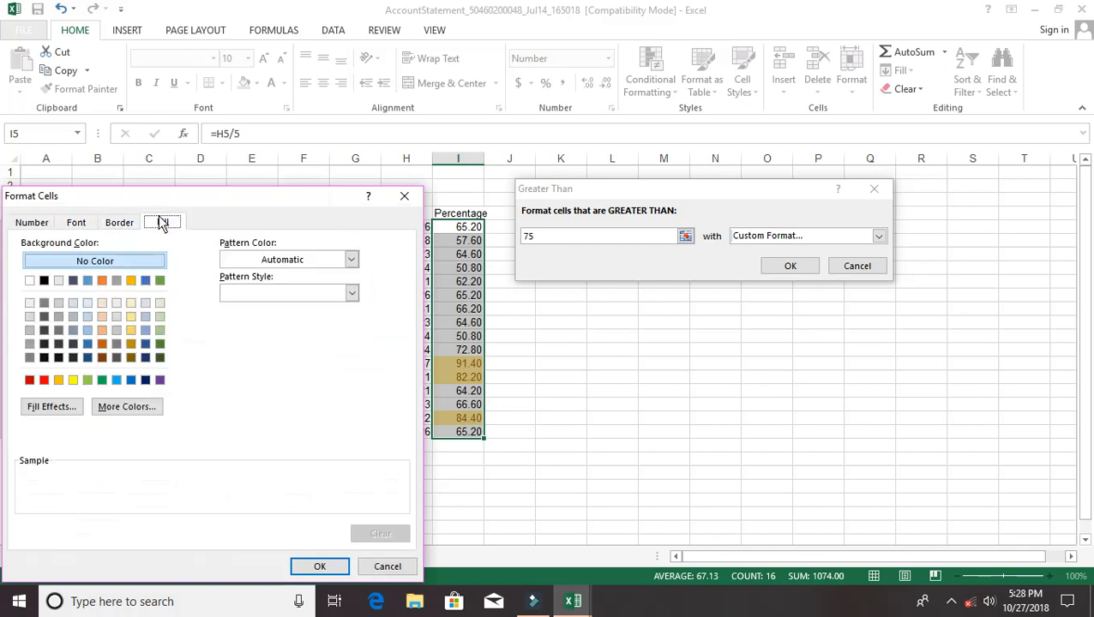
left_click(102, 380)
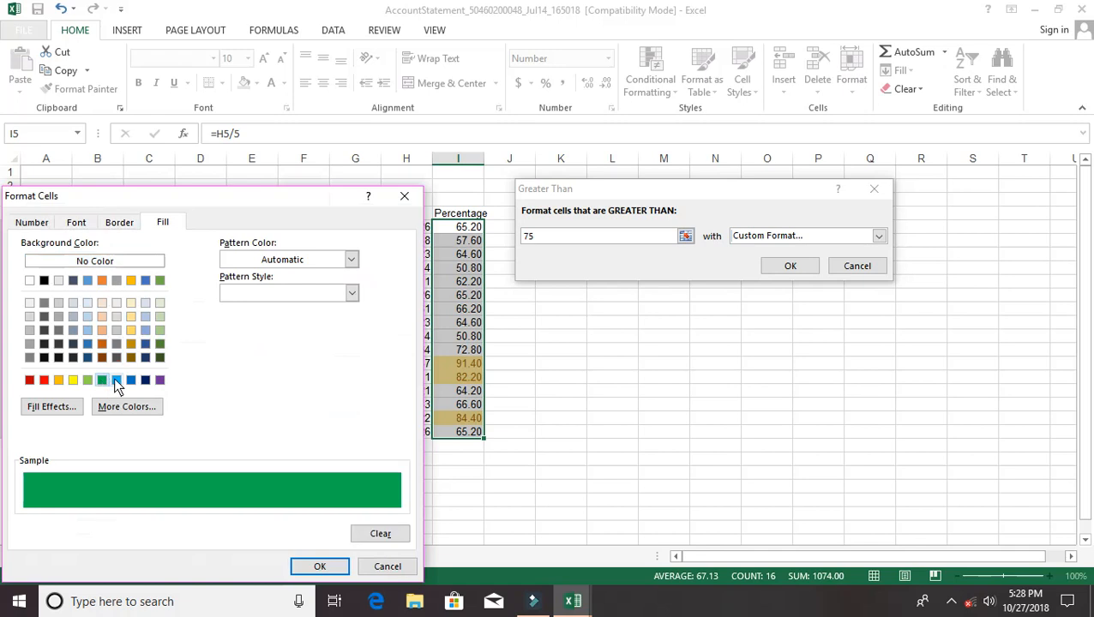
Step: Try a horizontal white-to-blue gradient as the custom fill, and return to the solid green background
left_click(74, 412)
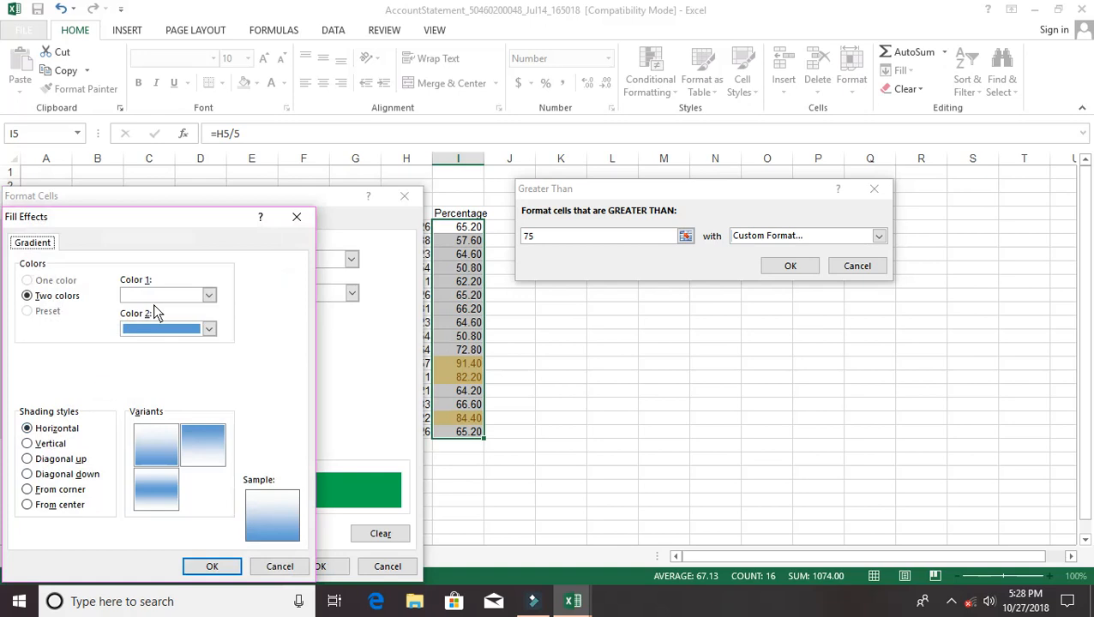
left_click(212, 566)
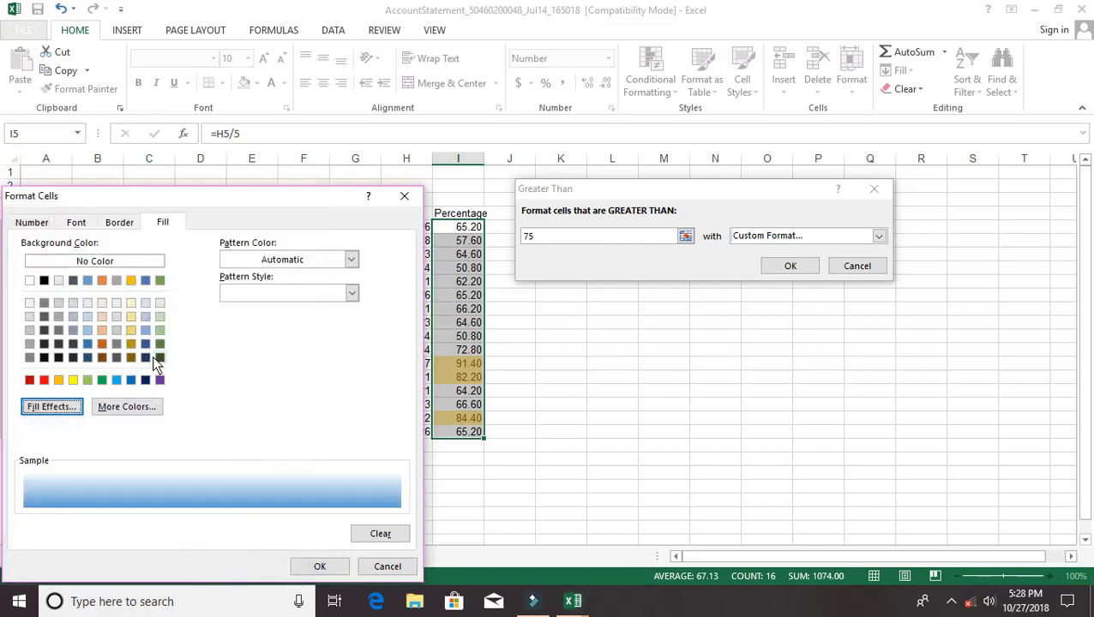
left_click(102, 380)
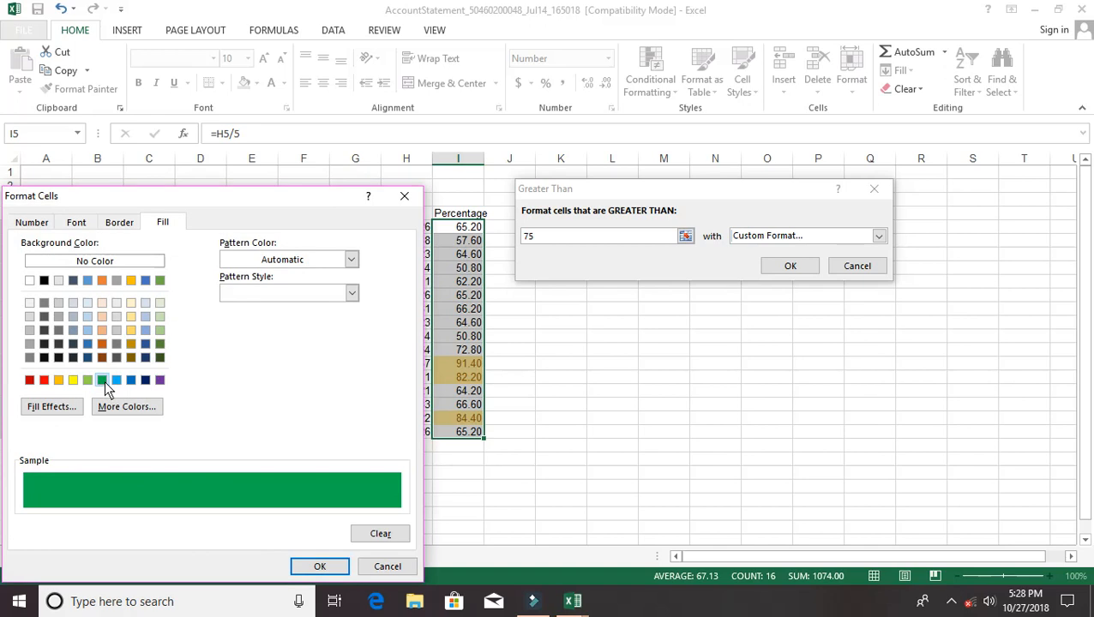
Step: Confirm the custom green format and apply the Greater Than rule to the Percentage column
left_click(320, 568)
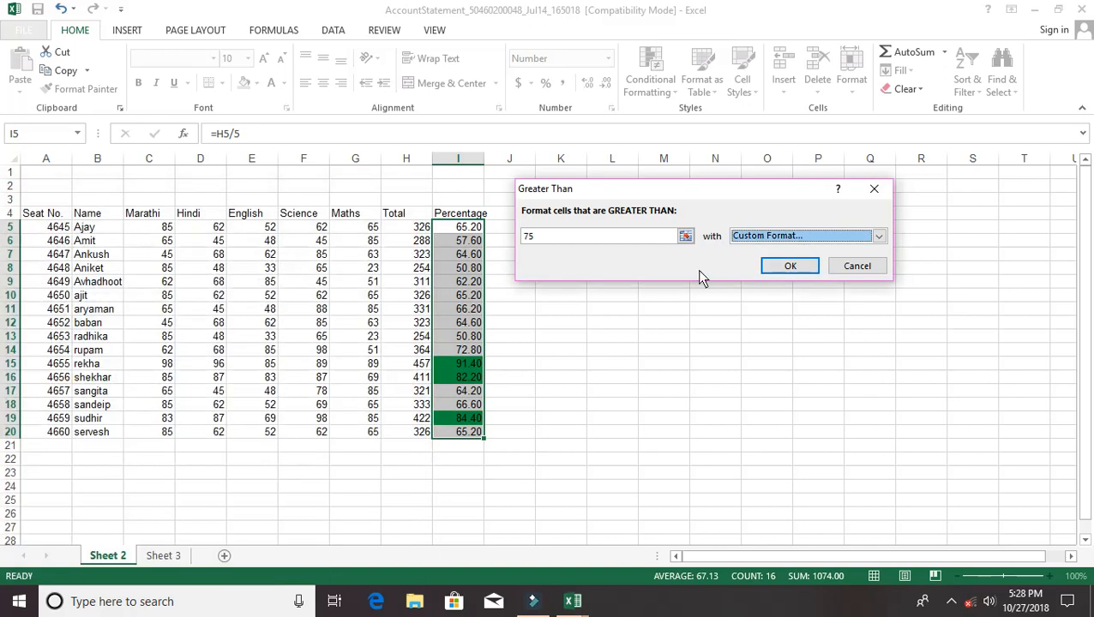
left_click(772, 269)
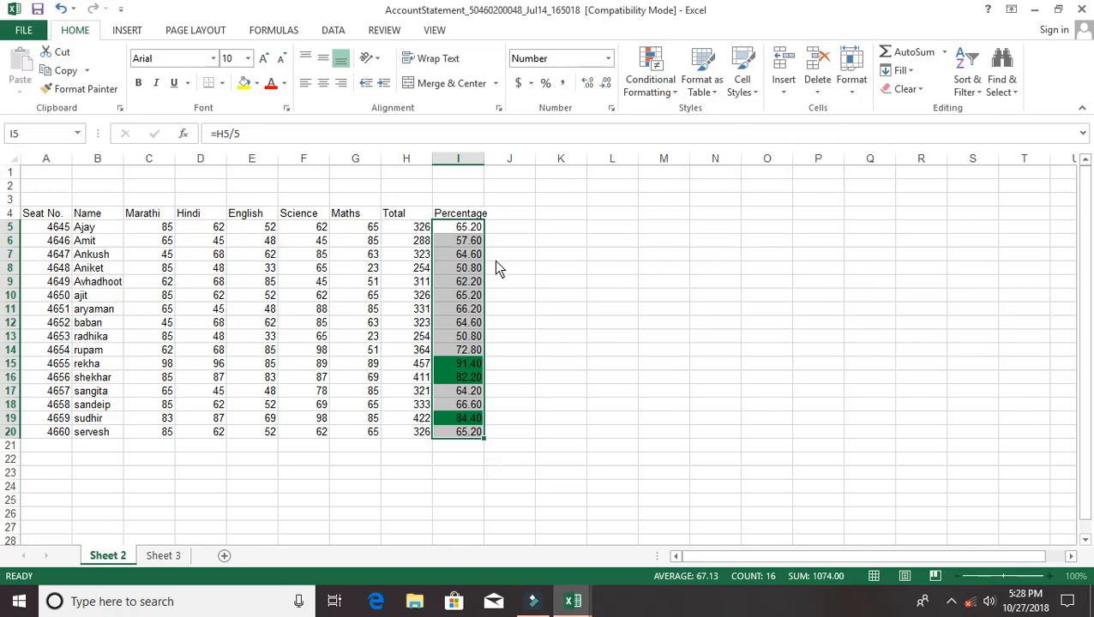
left_click(650, 86)
mouse_move(703, 127)
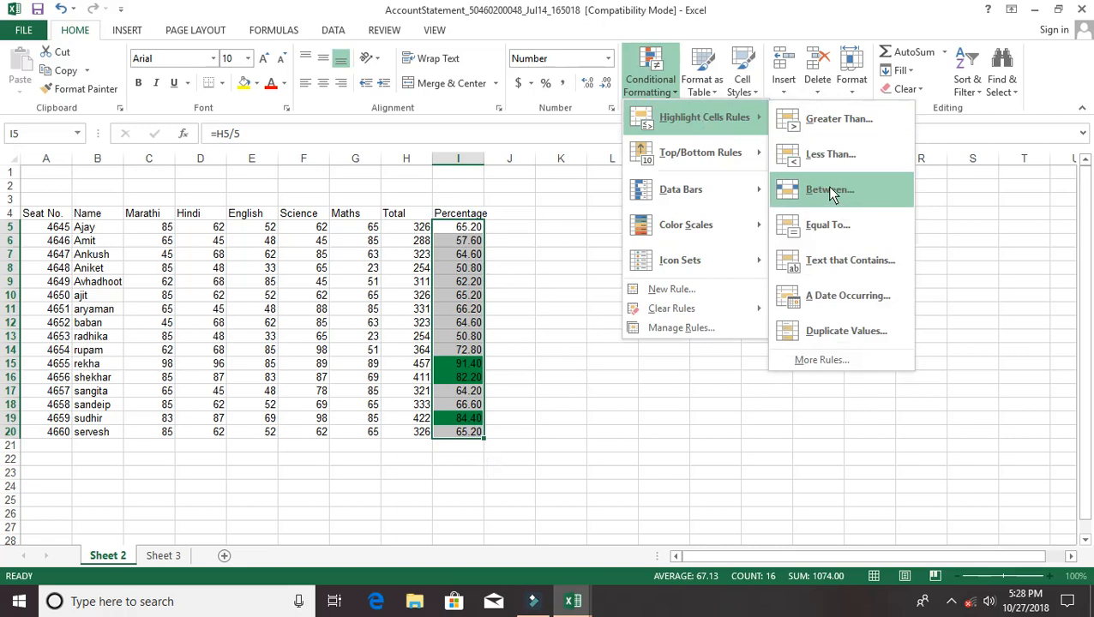
key("Escape")
key("Escape")
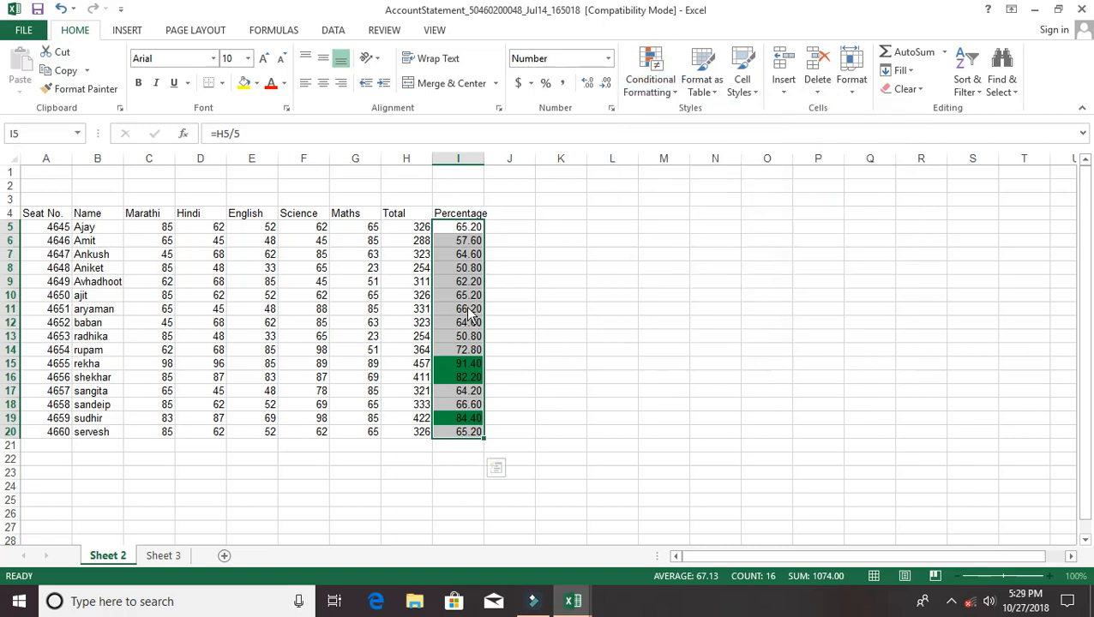
Step: Select the Marathi marks in C5:C20 and start a Between highlight rule for them
left_click(161, 232)
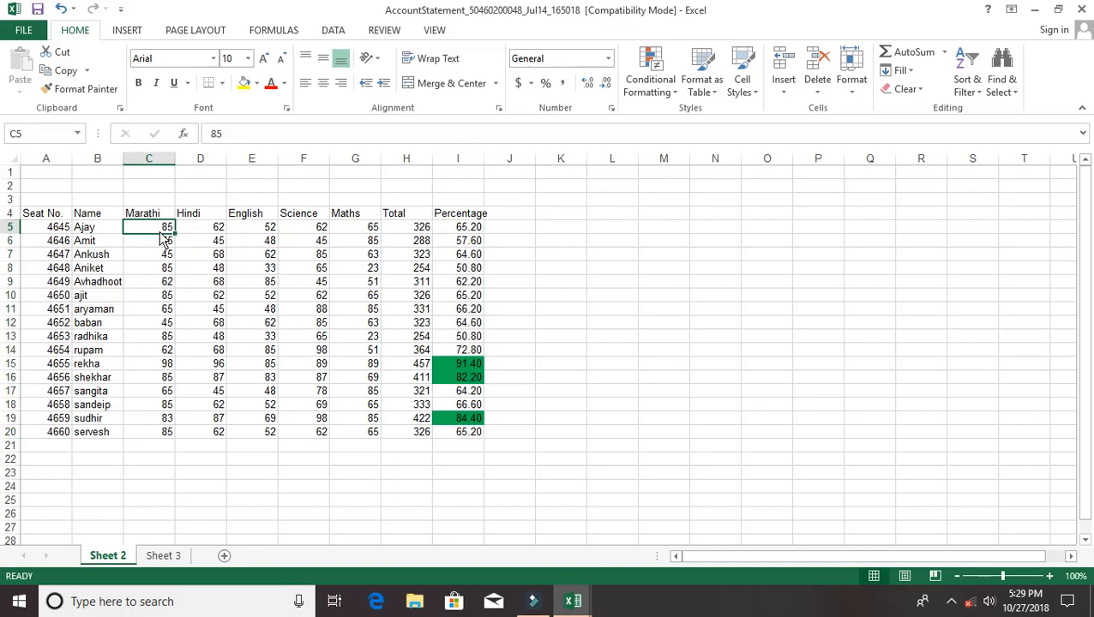
key("shift+Down")
key("shift+Down")
key("shift+Down")
key("shift+Down")
key("shift+Down")
key("shift+Down")
key("shift+Down")
key("shift+Down")
key("shift+Down")
key("shift+Down")
key("shift+Down")
key("shift+Down")
key("shift+Down")
key("shift+Down")
key("shift+Down")
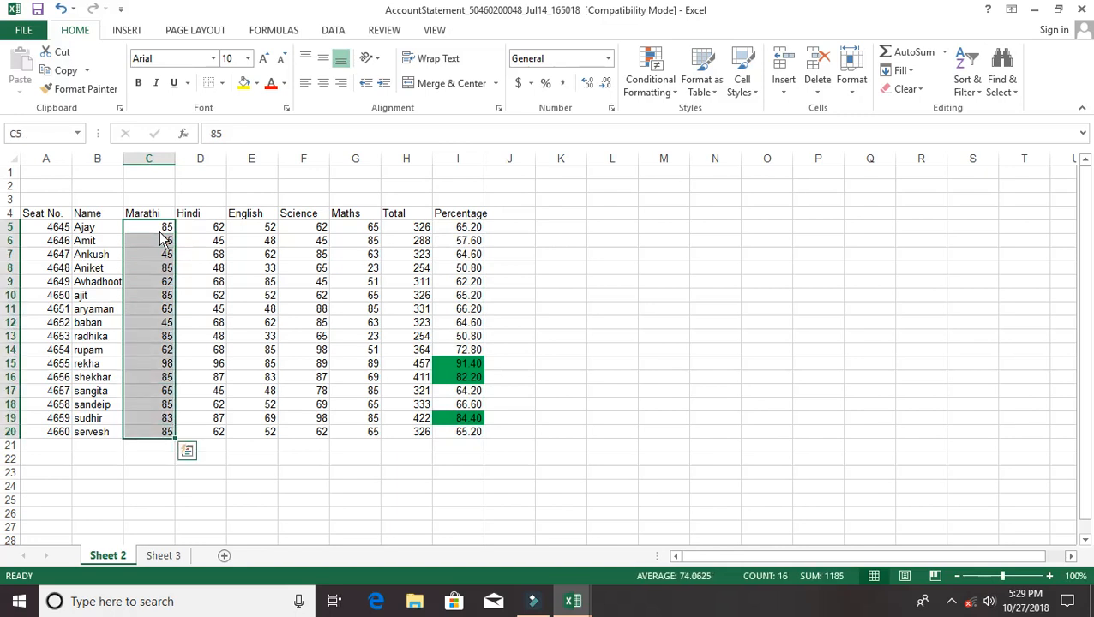
left_click(643, 90)
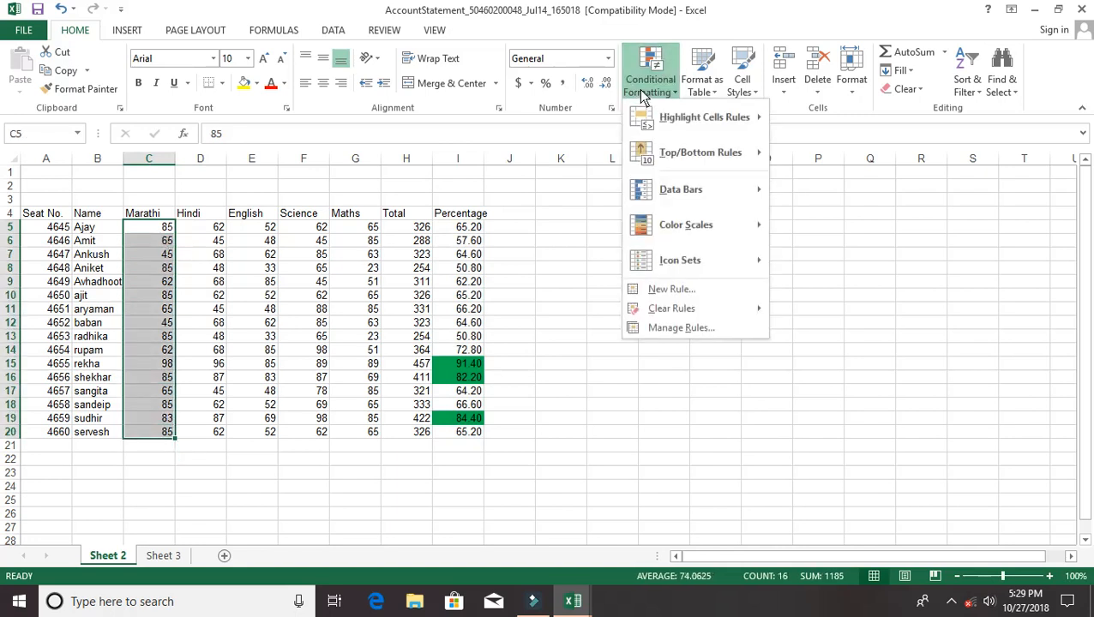
mouse_move(715, 113)
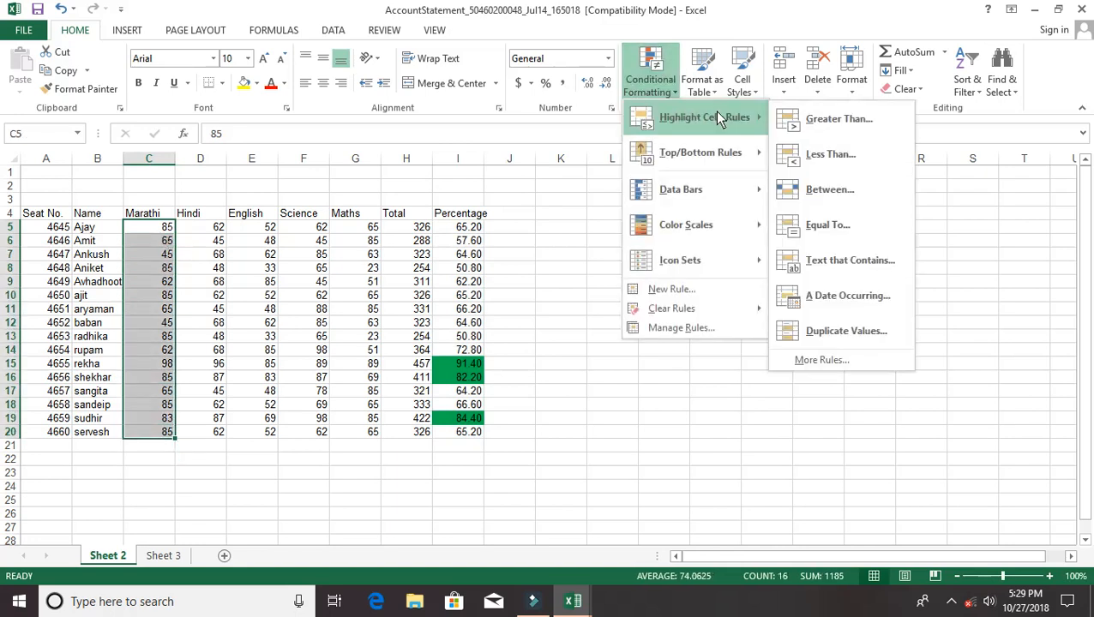
left_click(818, 199)
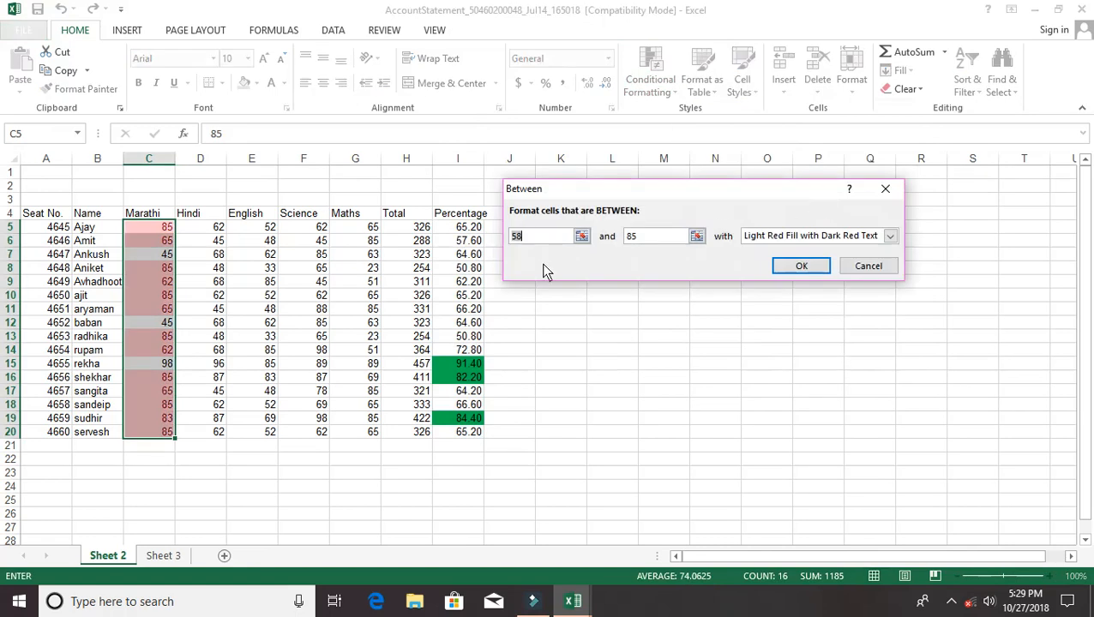
Step: Set the limits of the Between rule to 35 and 55
key("BackSpace")
type("35")
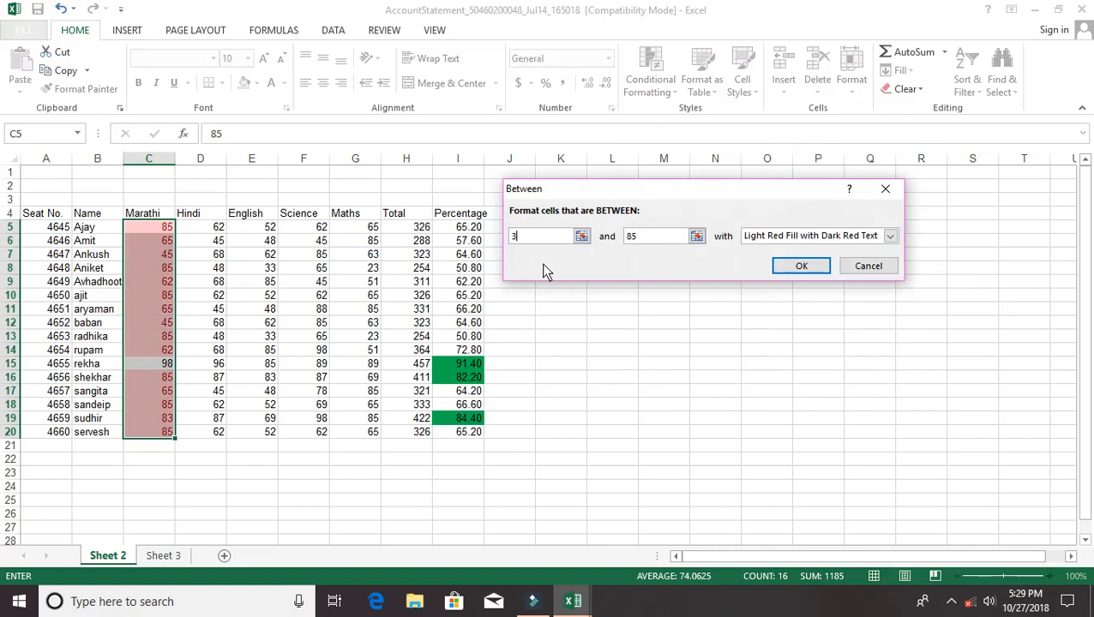
left_click(652, 236)
key("BackSpace")
key("BackSpace")
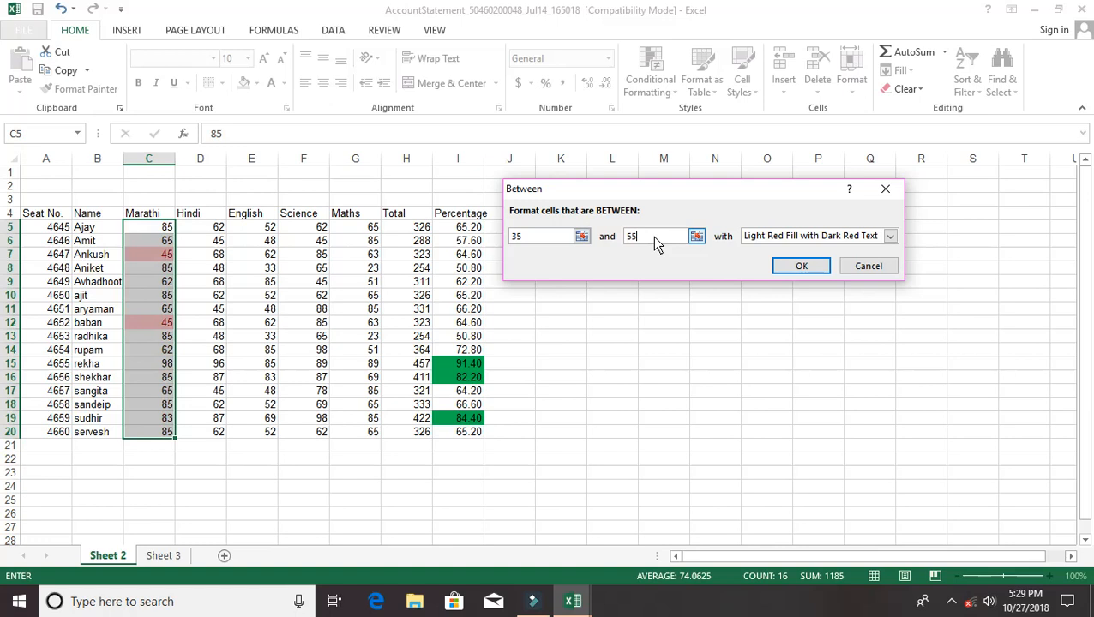
Step: Format the matching Marathi marks with Yellow Fill with Dark Yellow Text and apply the Between rule
left_click(839, 238)
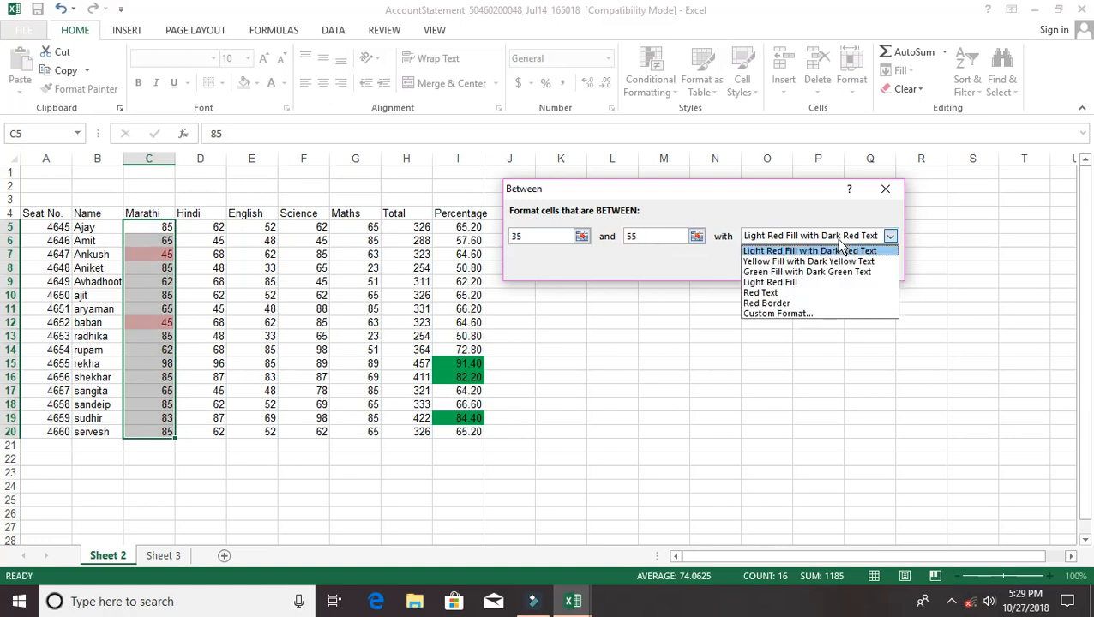
left_click(794, 264)
left_click(789, 269)
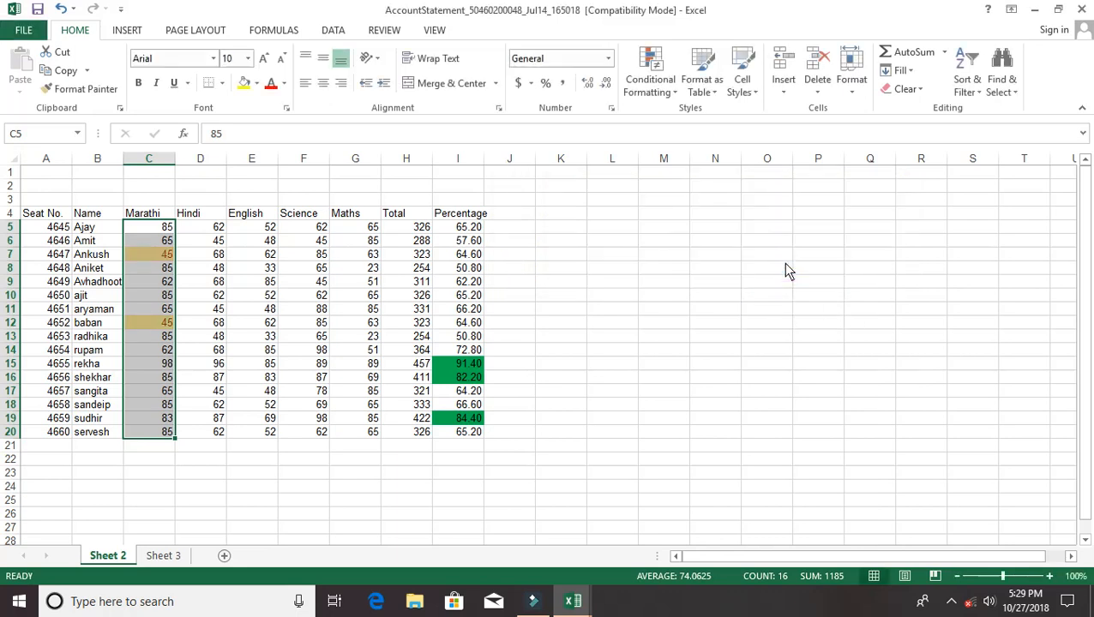
left_click(718, 297)
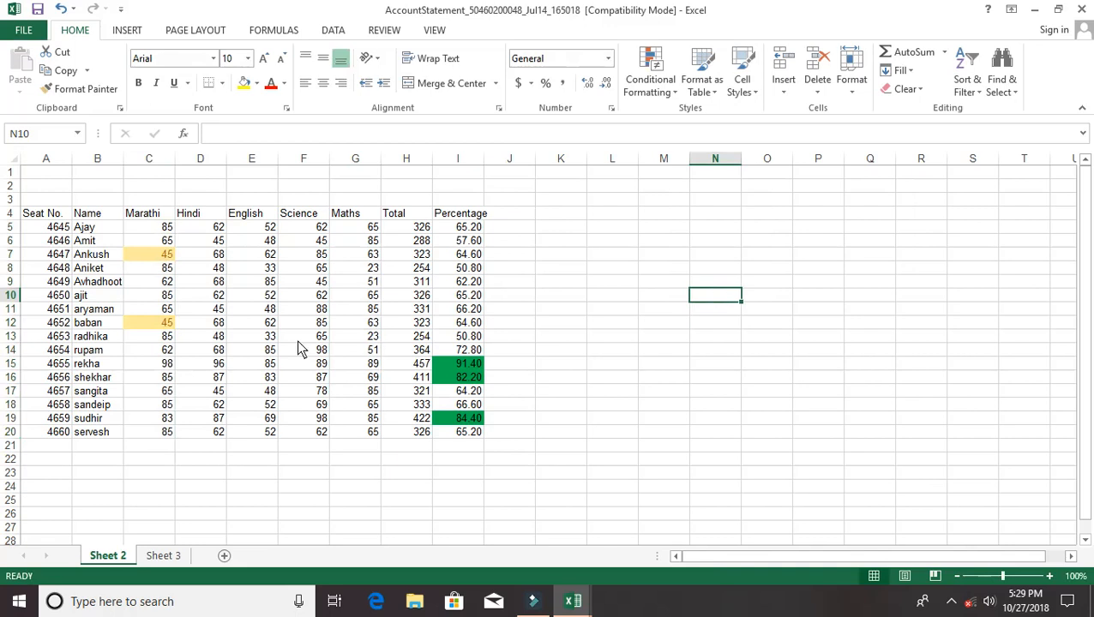
Step: Switch to Sheet 3 and clear the existing cell selection by selecting empty cell G12
left_click(162, 556)
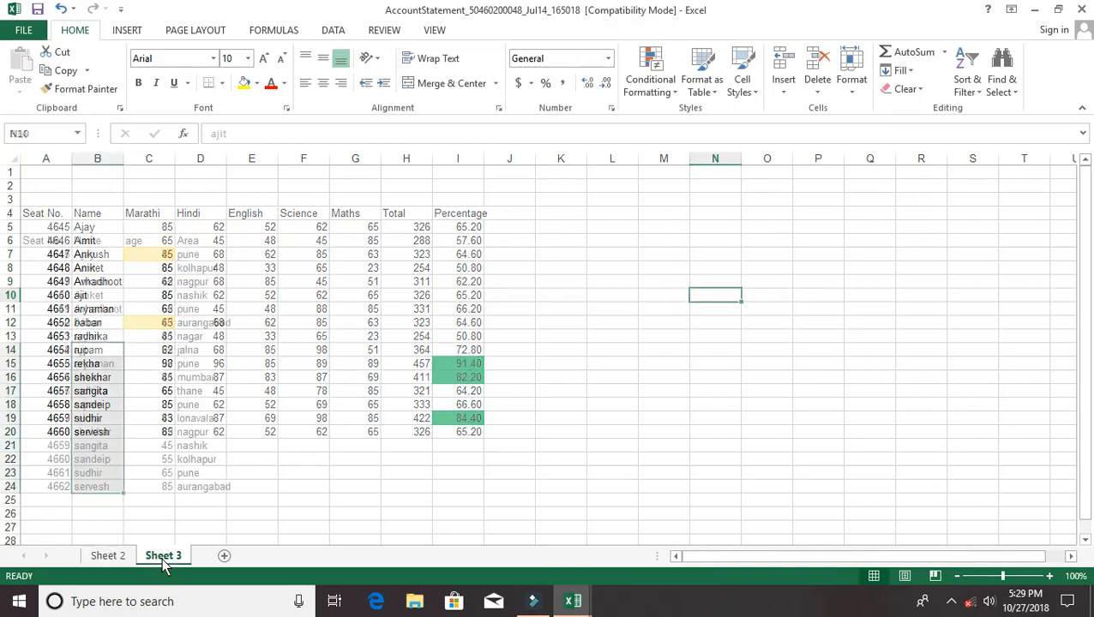
left_click(335, 323)
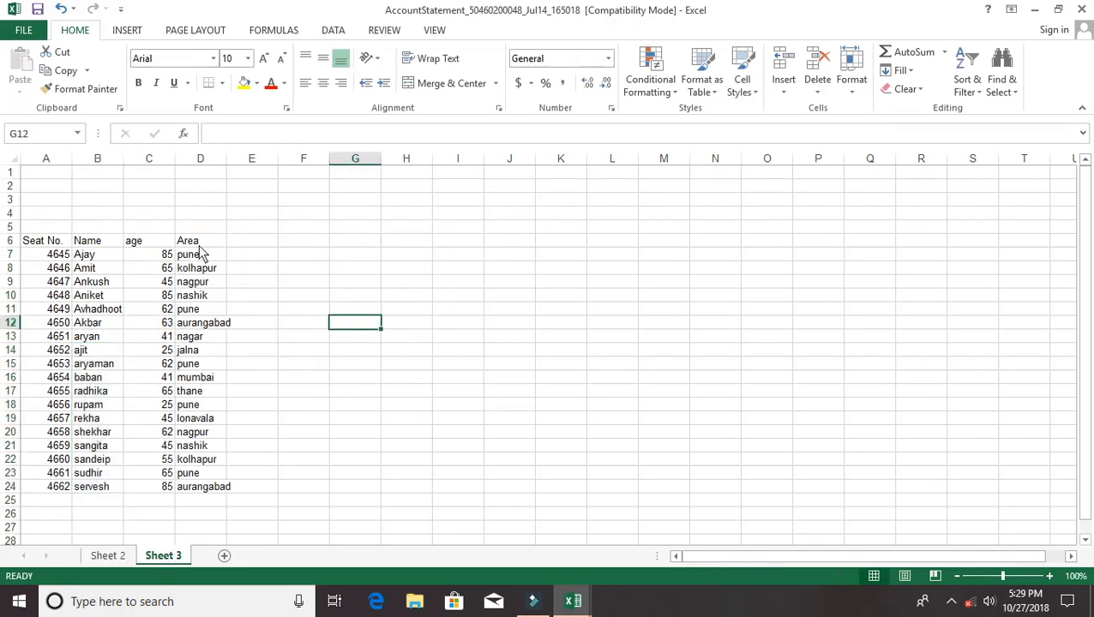
Step: Select the ages in C7:C24 and start a Between highlight rule for them
left_click(165, 257)
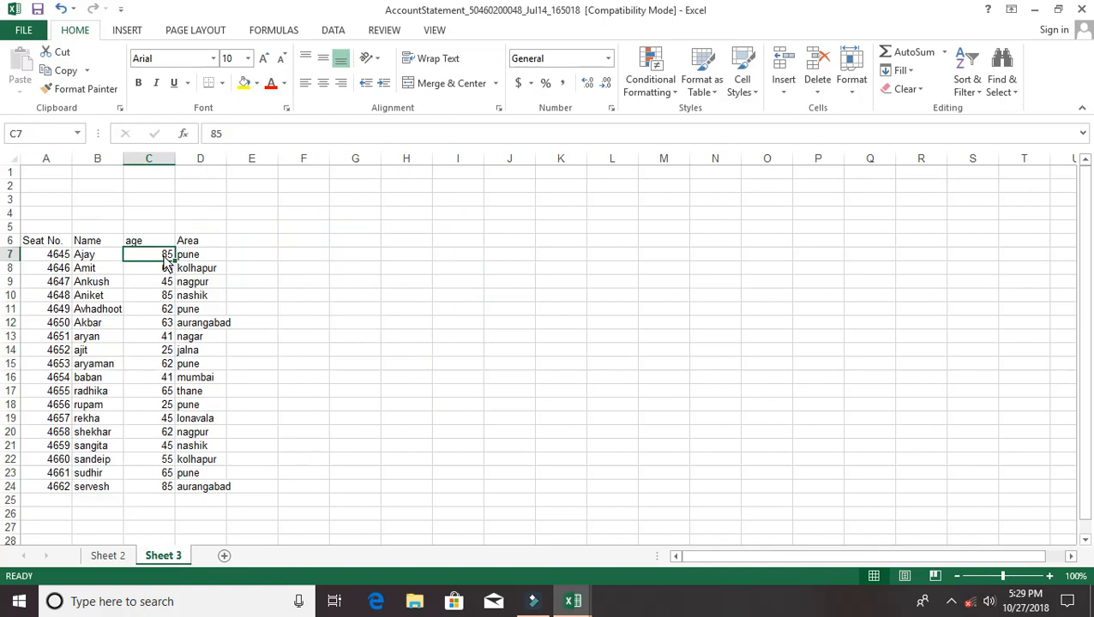
key("shift+Down")
key("shift+Down")
key("shift+Down")
key("shift+Down")
key("shift+Down")
key("shift+Down")
key("shift+Down")
key("shift+Down")
key("shift+Down")
key("shift+Down")
key("shift+Down")
key("shift+Down")
key("shift+Down")
key("shift+Down")
key("shift+Down")
key("shift+Down")
key("shift+Down")
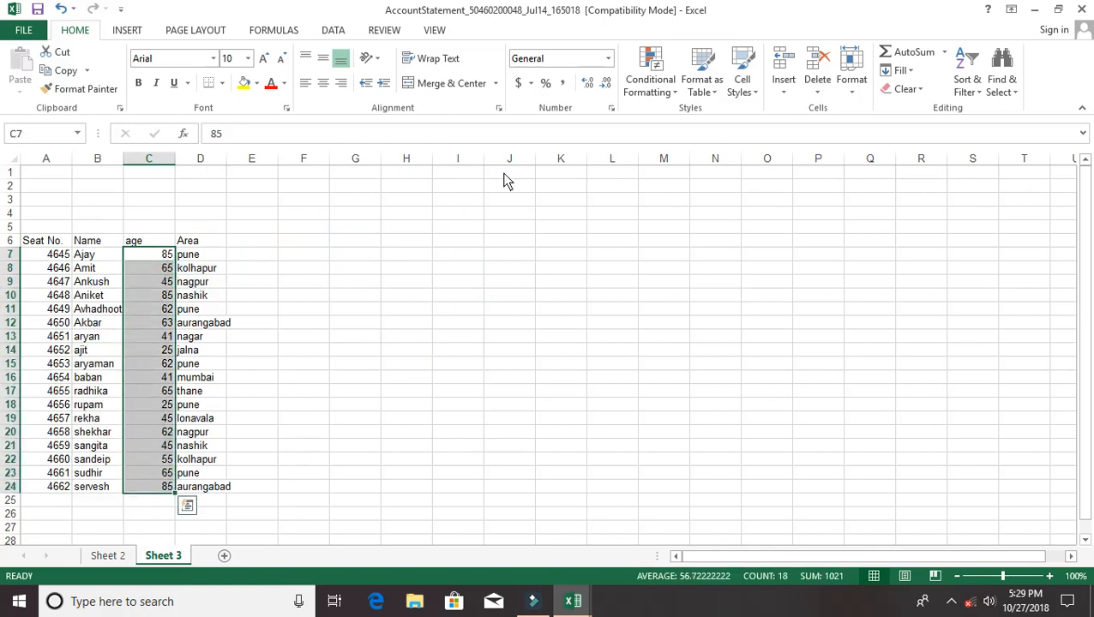
left_click(645, 86)
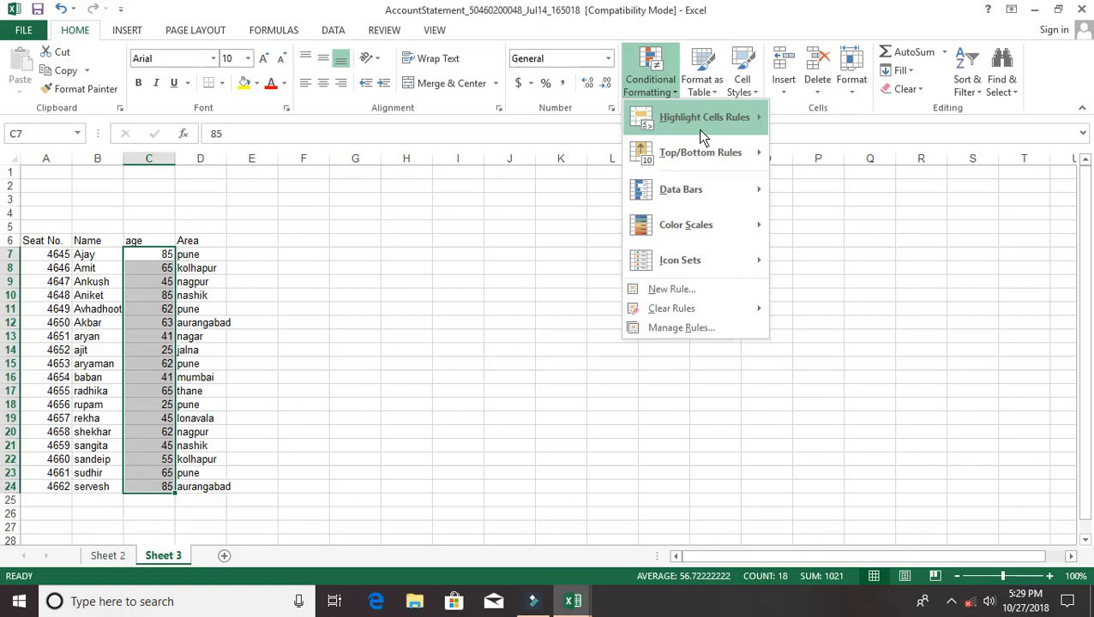
mouse_move(697, 120)
left_click(795, 189)
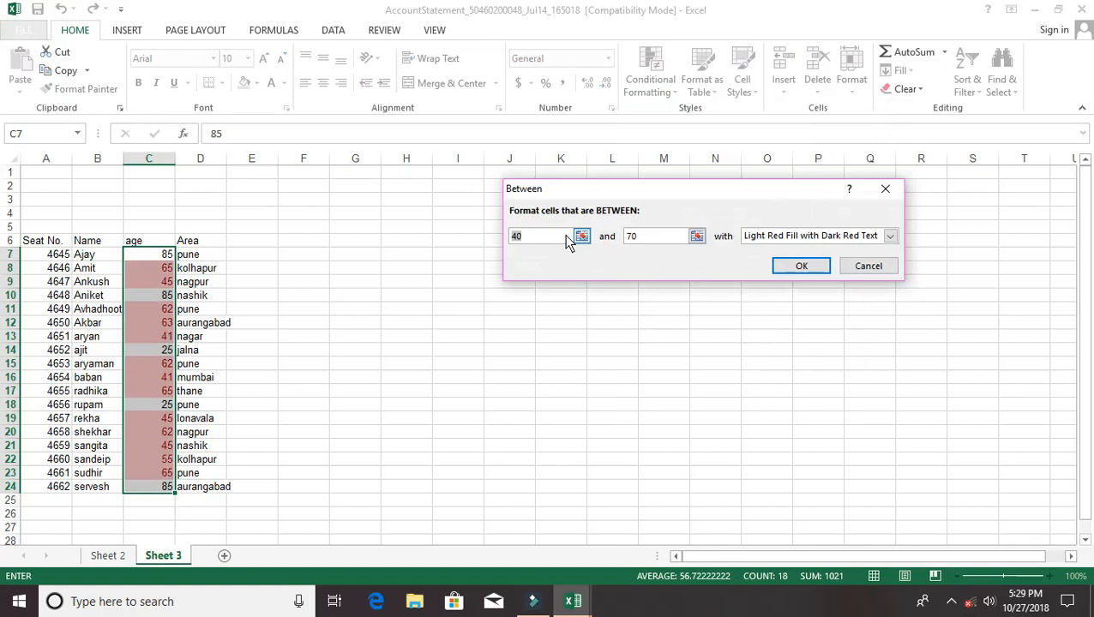
Step: Set the limits of the Between rule for the ages to 30 and 50
type("30")
left_click(639, 238)
key("BackSpace")
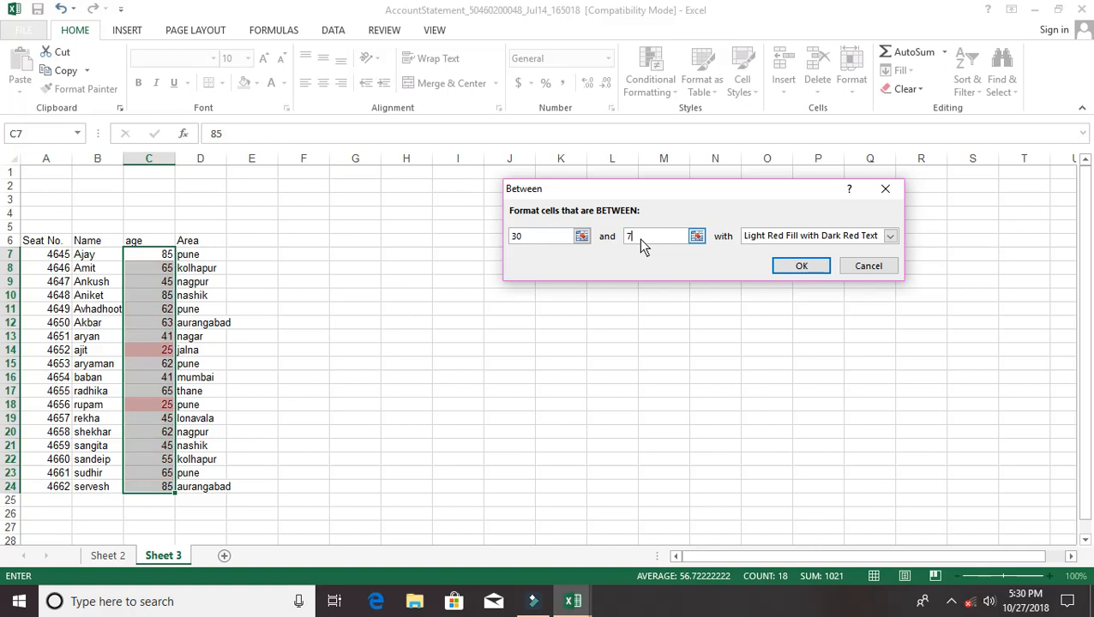
type("50")
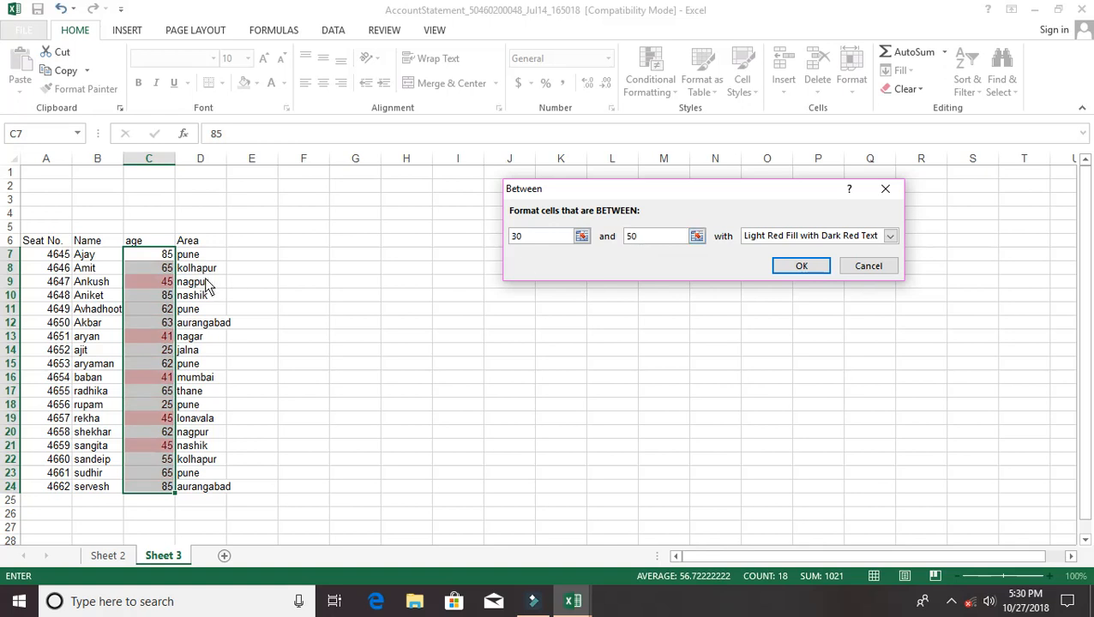
Step: Give the matching ages a custom format with a light blue fill and apply the Between rule
left_click(890, 236)
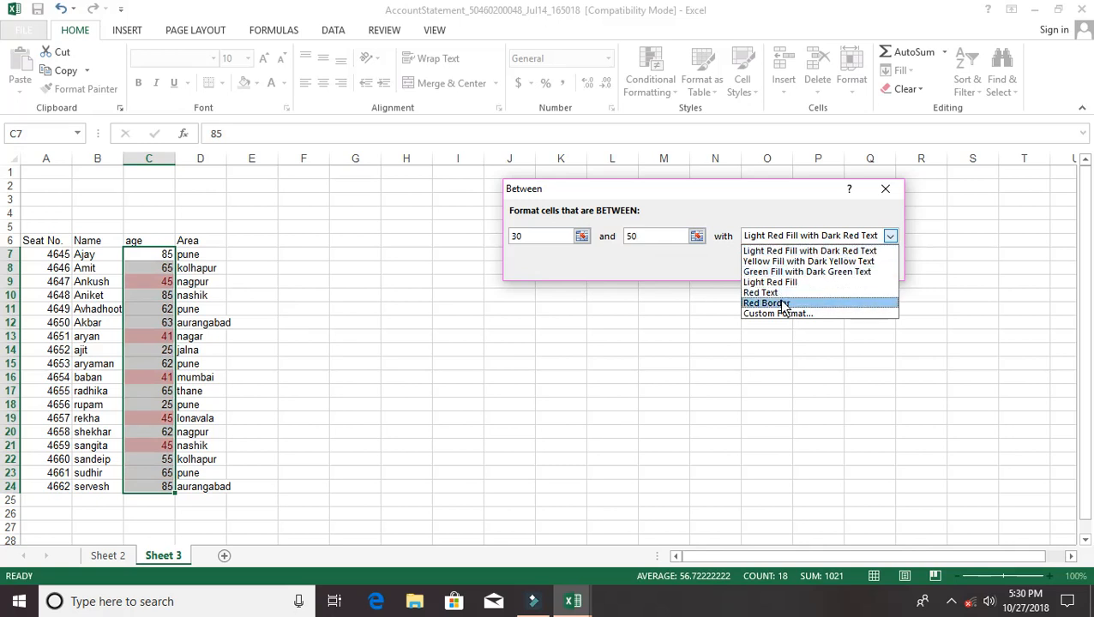
left_click(783, 304)
left_click(774, 240)
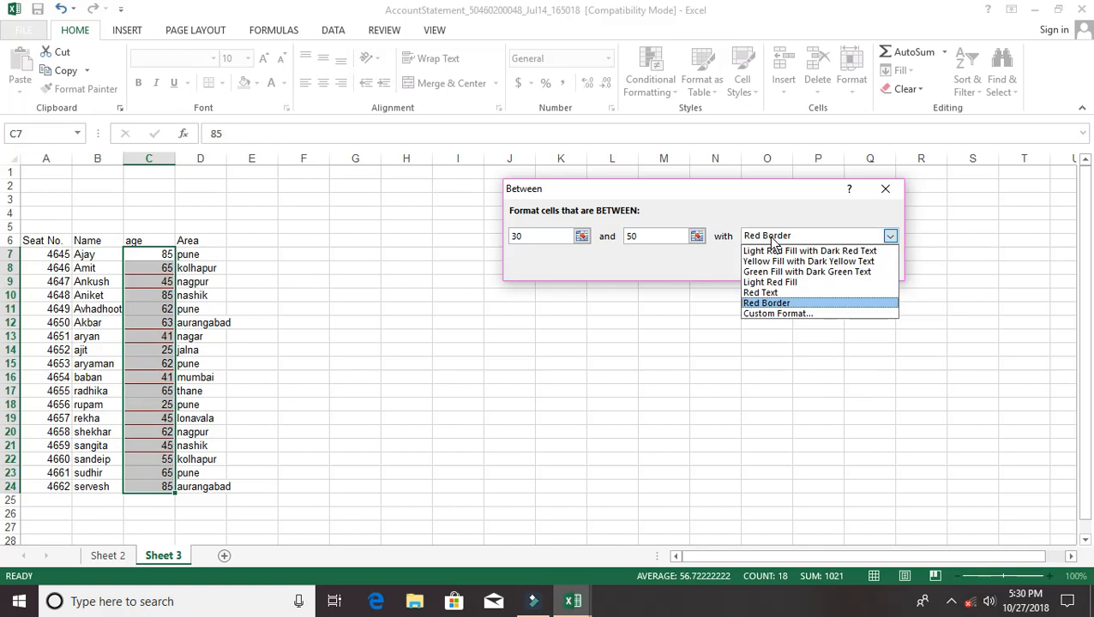
left_click(781, 314)
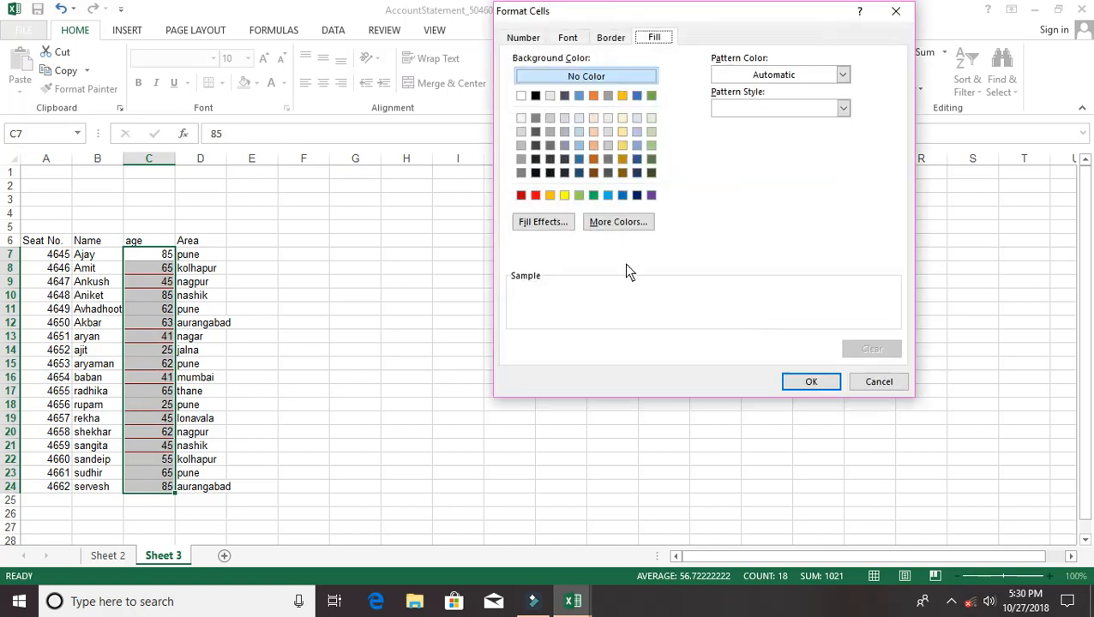
left_click(608, 196)
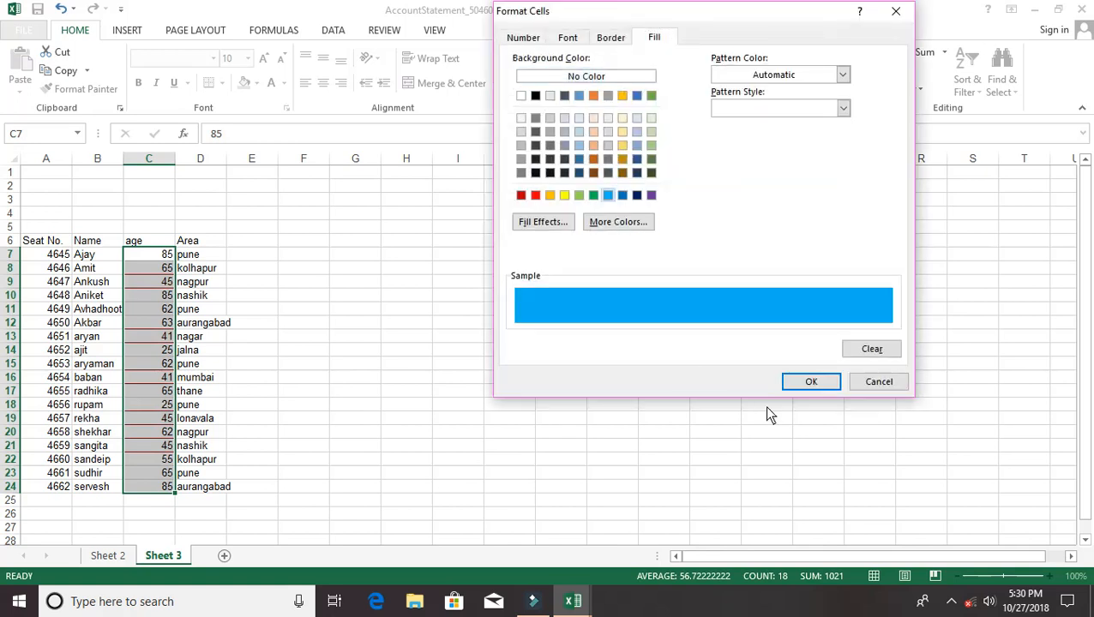
left_click(790, 387)
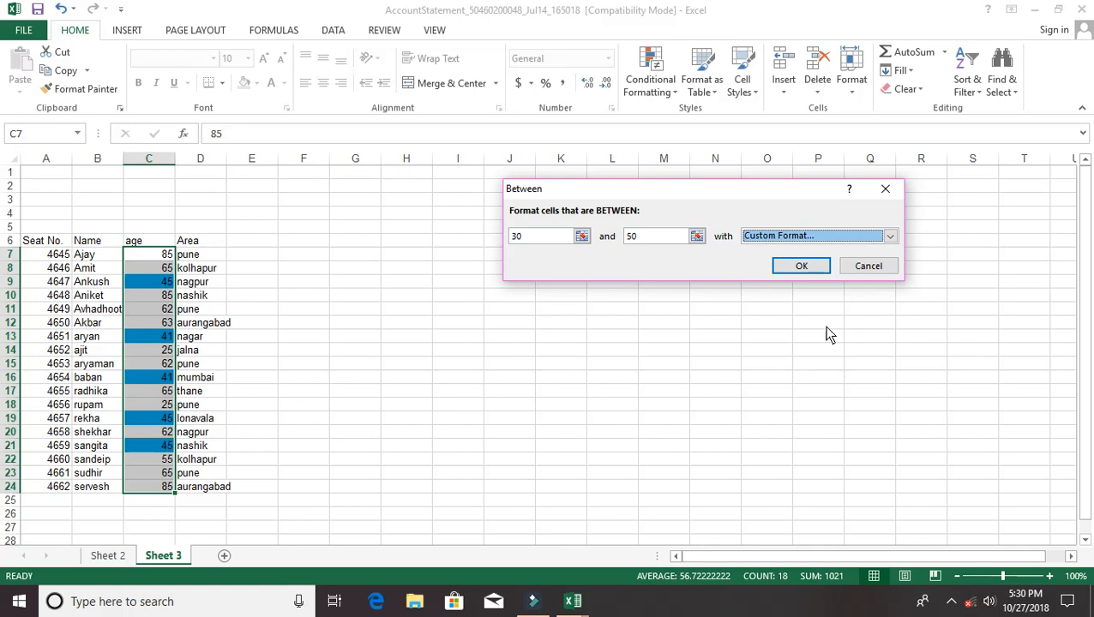
left_click(802, 268)
left_click(600, 327)
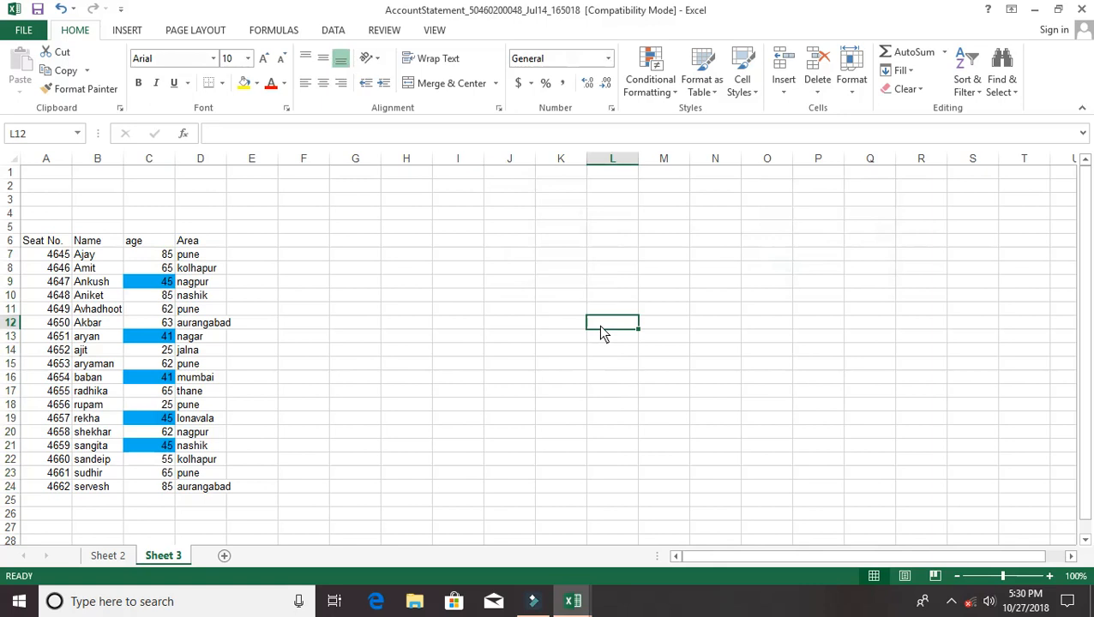
Step: Select the ages in C7:C24 again and clear the conditional formatting rules from the selected cells
left_click(149, 257)
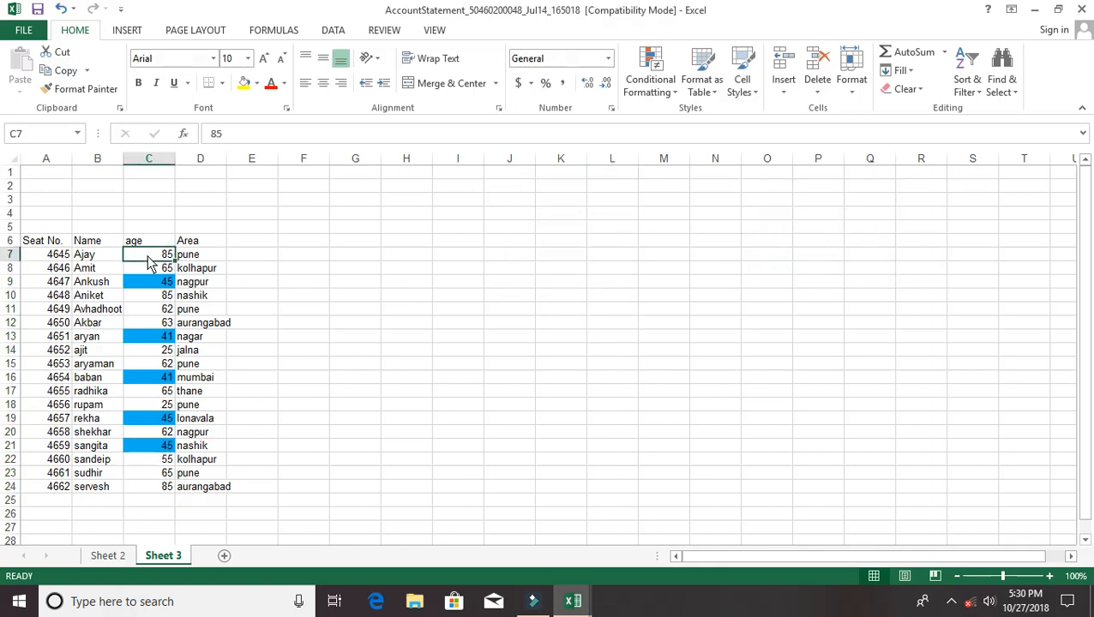
key("shift+Down")
key("shift+Down")
key("shift+Down")
key("shift+Down")
key("shift+Down")
key("shift+Down")
key("shift+Down")
key("shift+Down")
key("shift+Down")
key("shift+Down")
key("shift+Down")
key("shift+Down")
key("shift+Down")
key("shift+Down")
key("shift+Down")
key("shift+Down")
key("shift+Down")
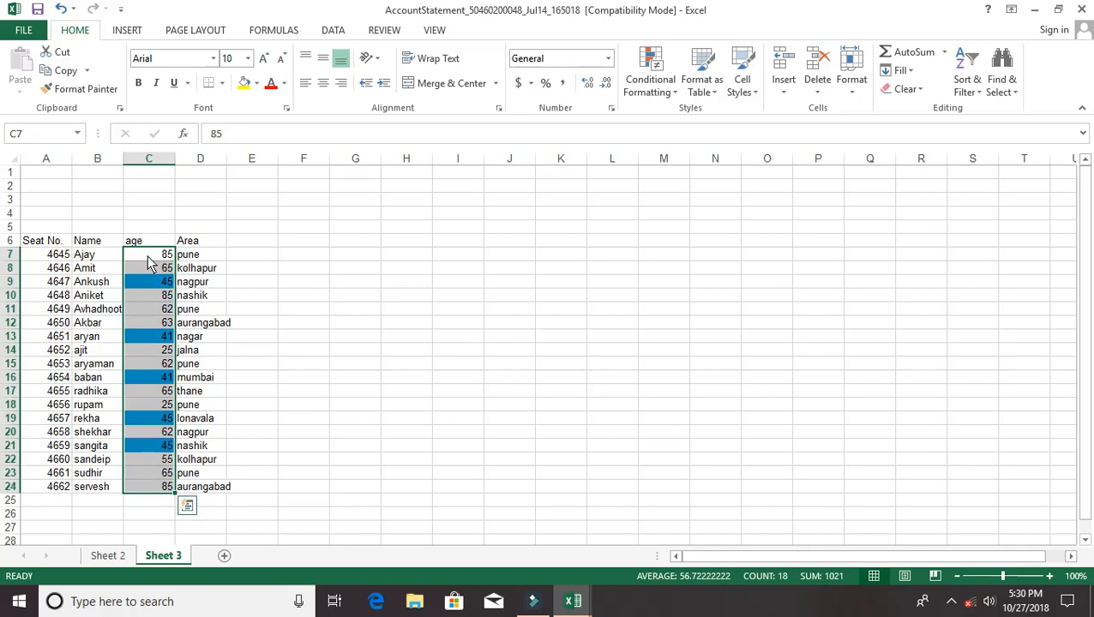
left_click(649, 97)
mouse_move(703, 310)
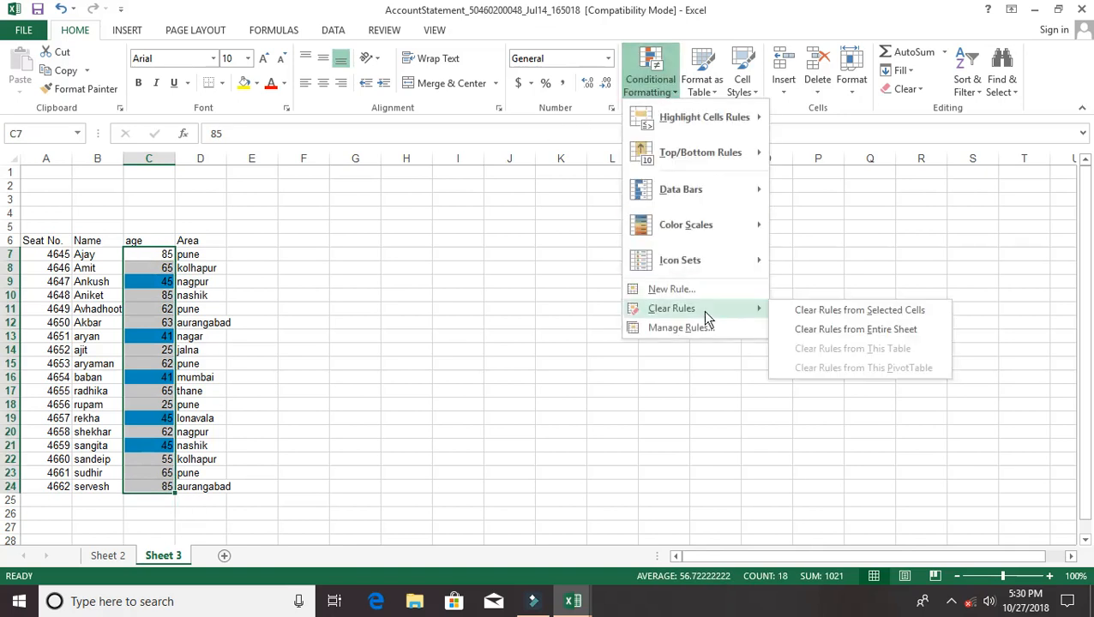
left_click(836, 313)
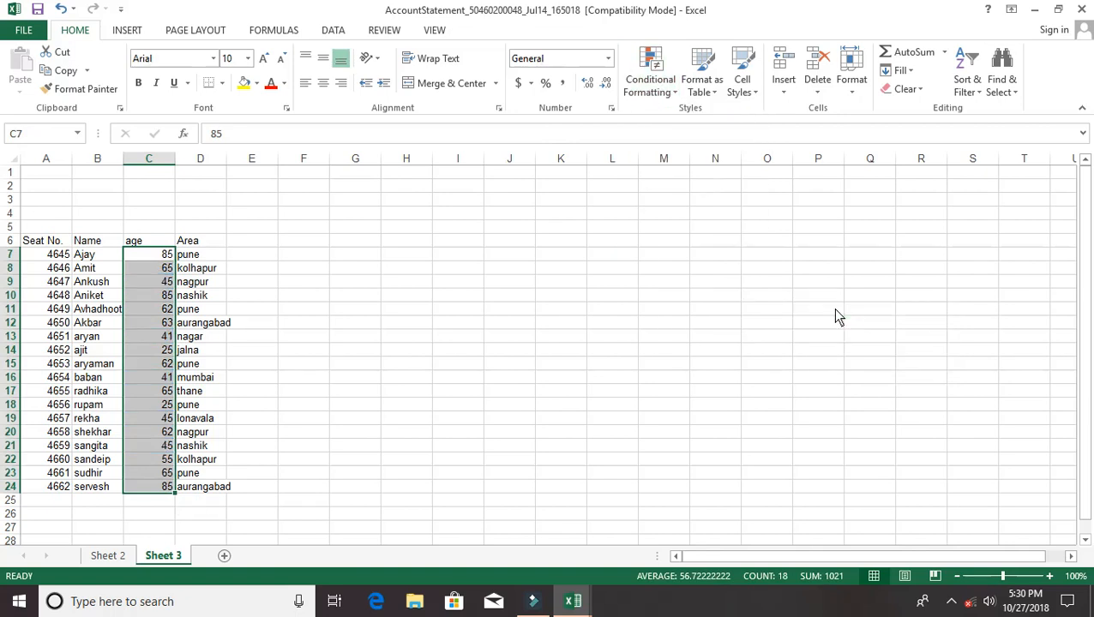
Step: Try a Text that Contains rule for "Pune" with Green Fill with Dark Green Text on the areas in D7:D24, and cancel it
left_click(650, 79)
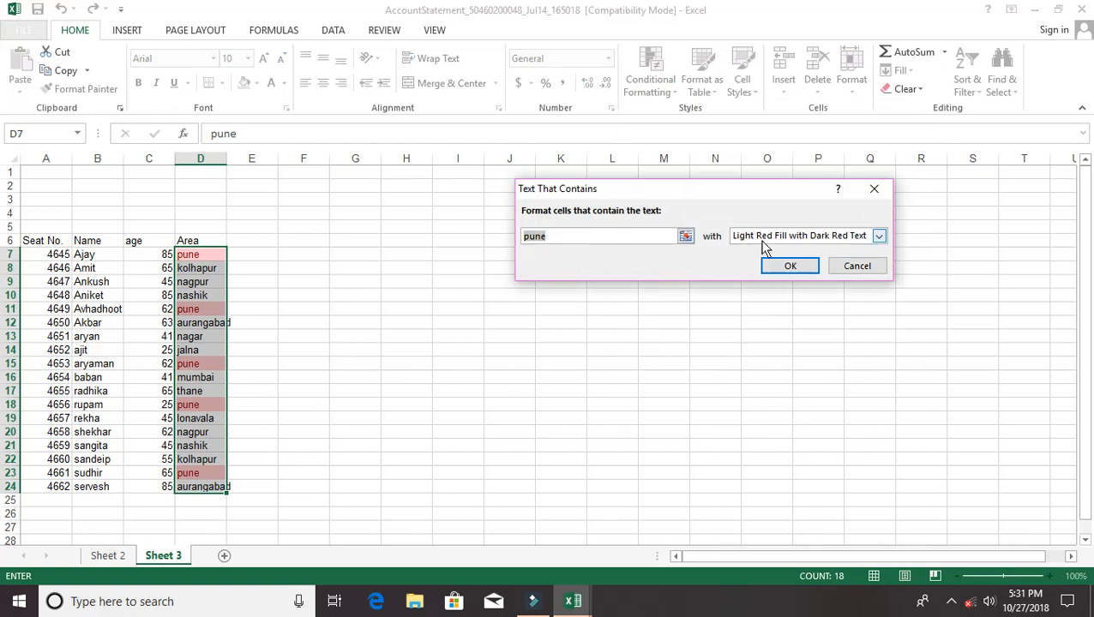
left_click(606, 236)
key("BackSpace")
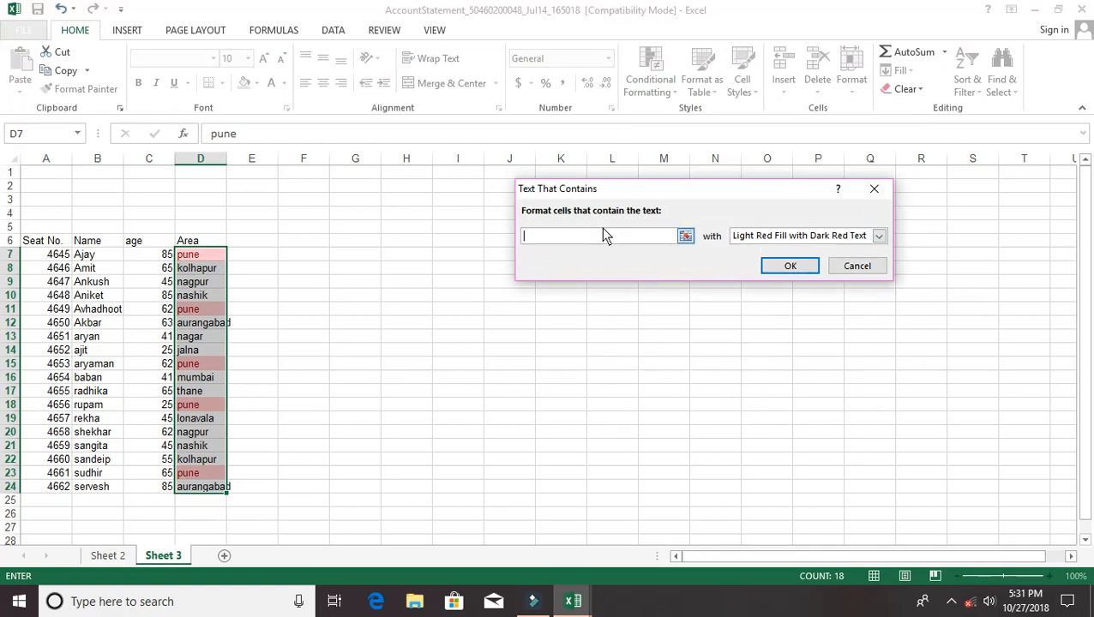
type("Pune")
left_click(837, 240)
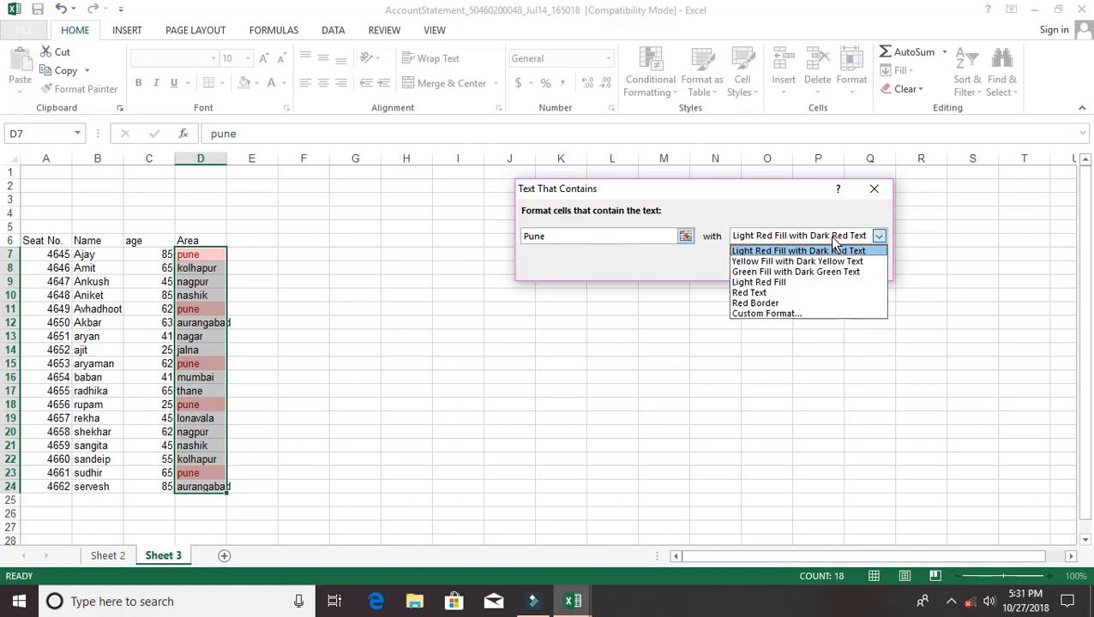
left_click(779, 272)
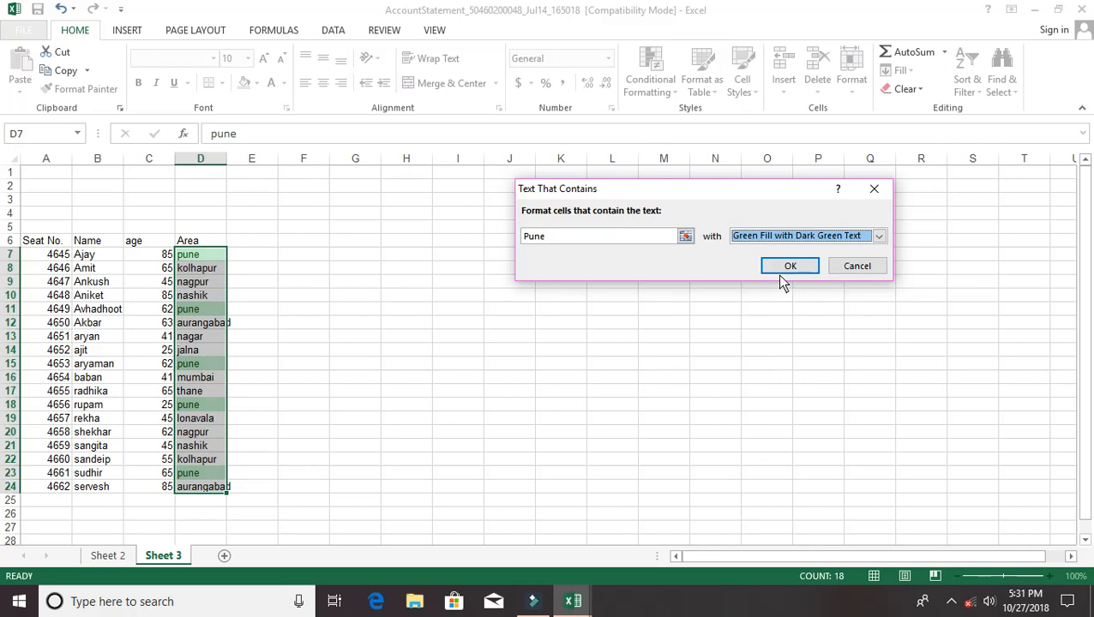
left_click(847, 268)
Step: Preview a Duplicate Values highlight rule on the areas in D7:D24 and cancel it
left_click(650, 84)
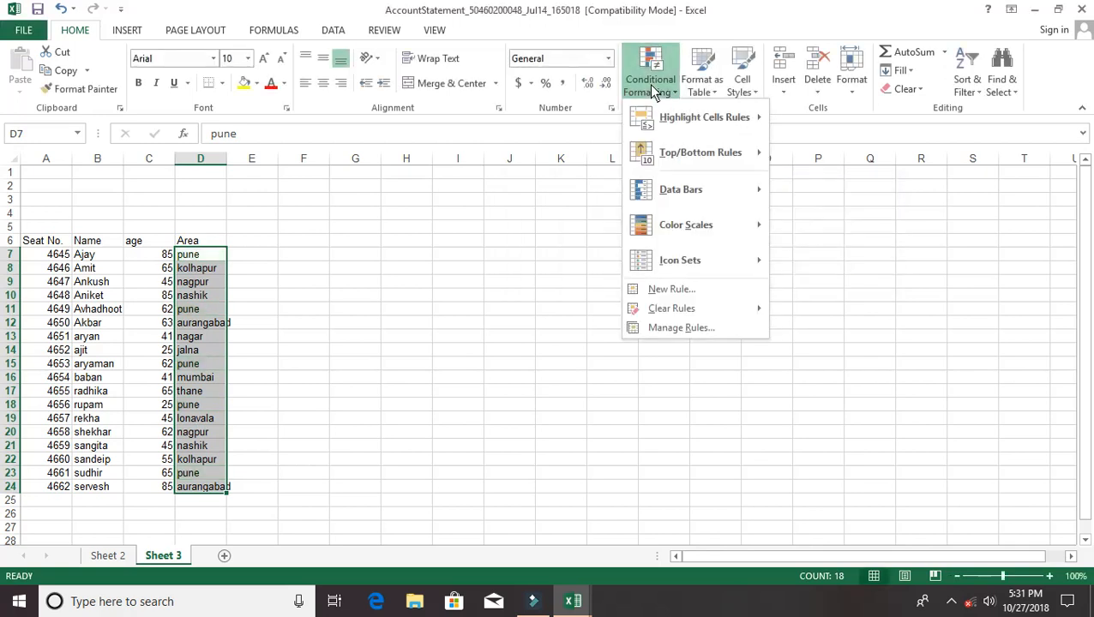
mouse_move(702, 119)
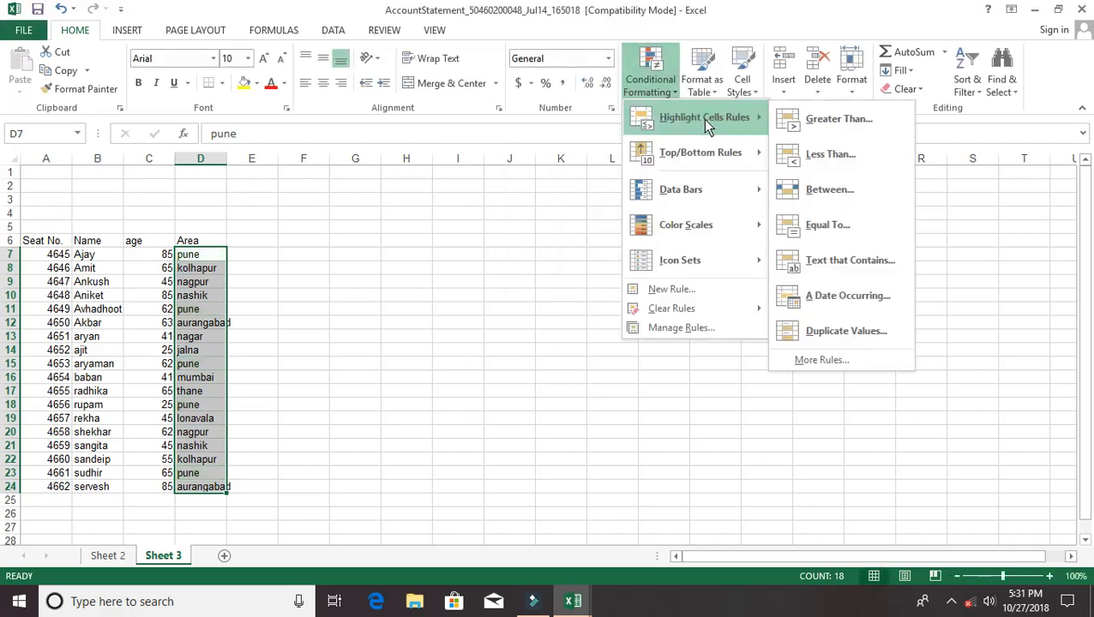
left_click(853, 333)
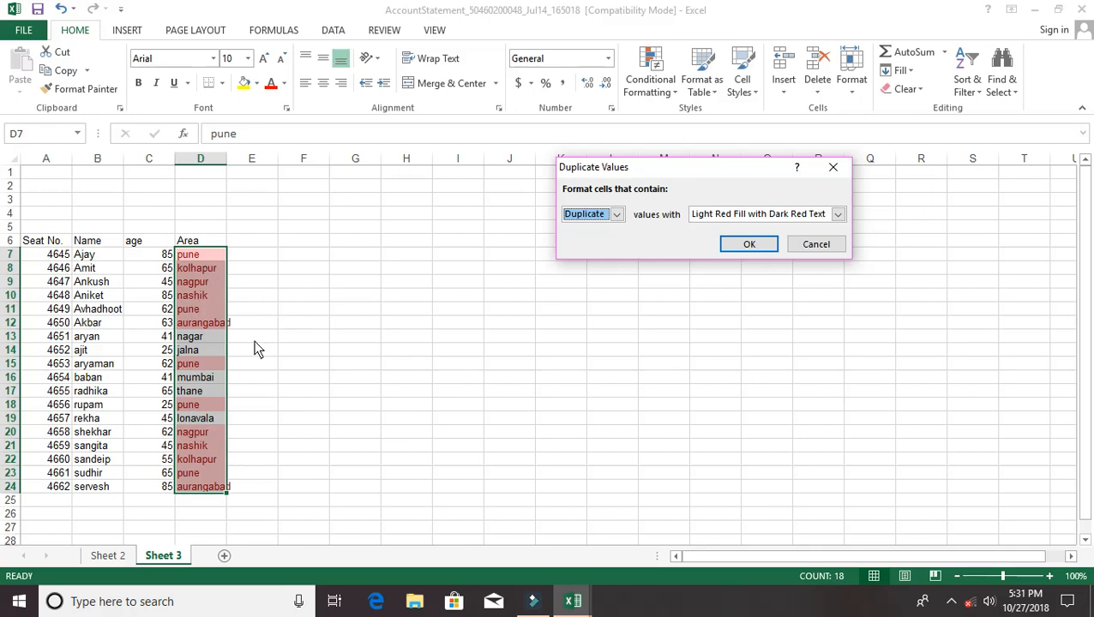
left_click(826, 244)
left_click(650, 79)
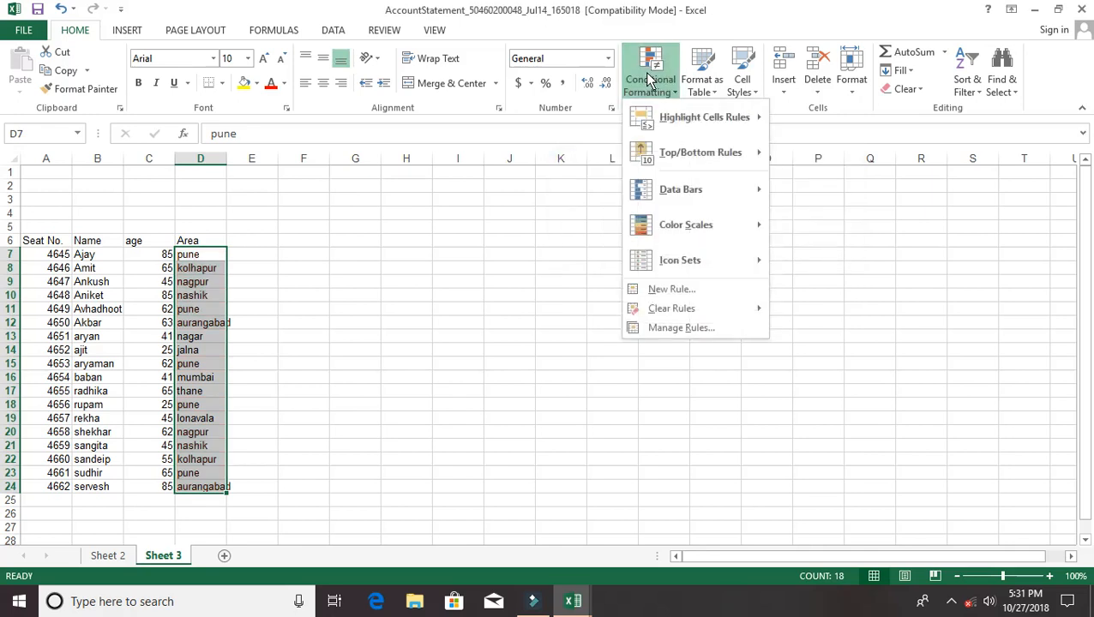
mouse_move(730, 112)
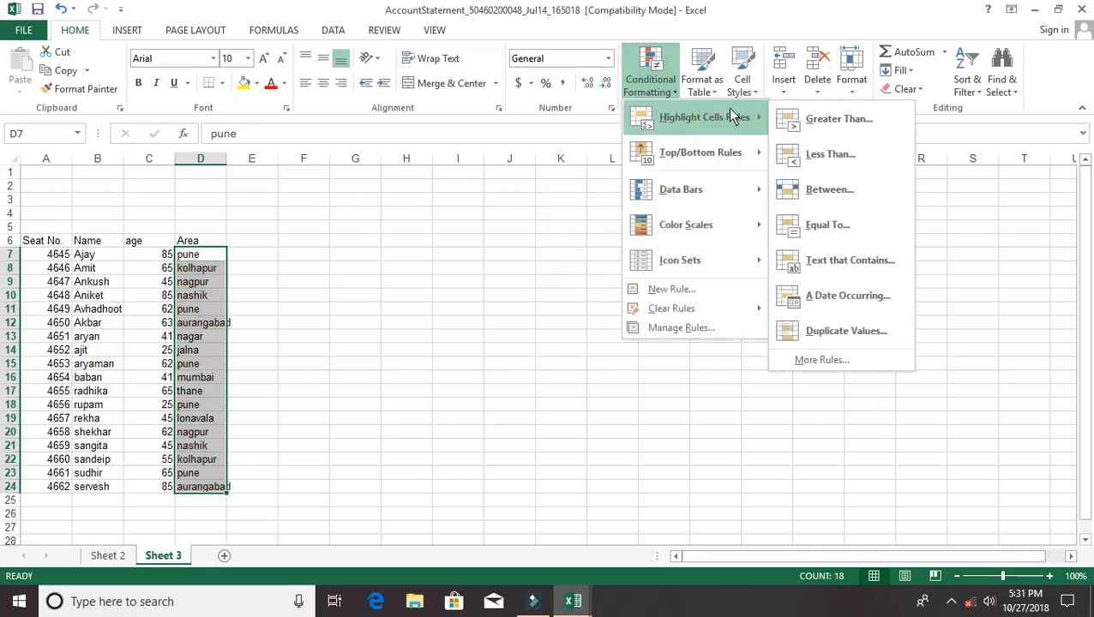
mouse_move(718, 153)
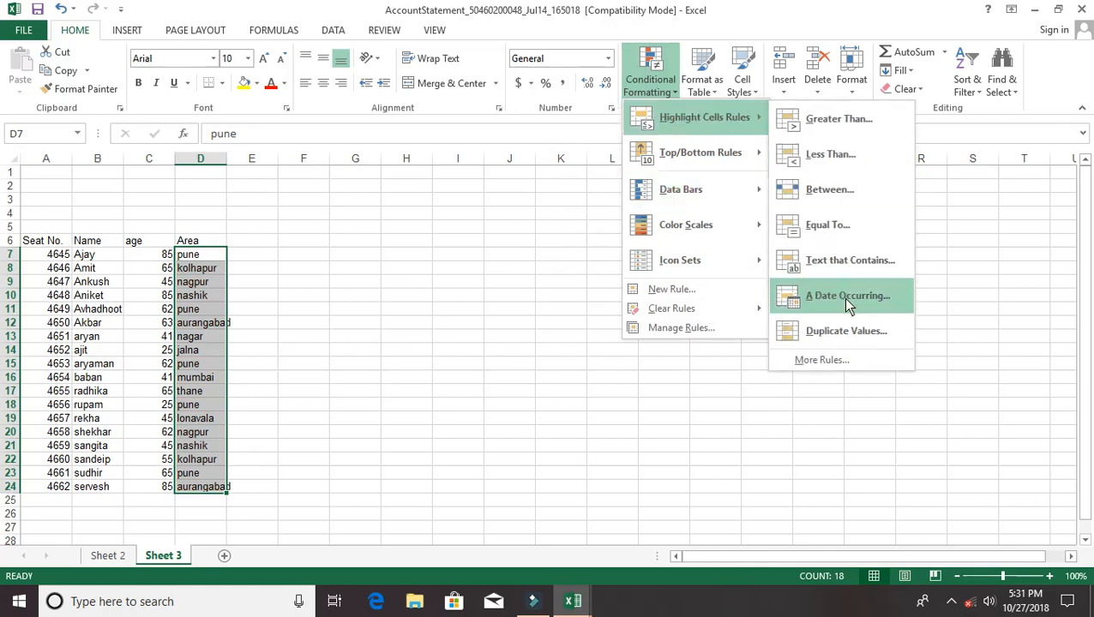
left_click(403, 271)
Step: Enter the formula =today() in cell H8
left_click(399, 272)
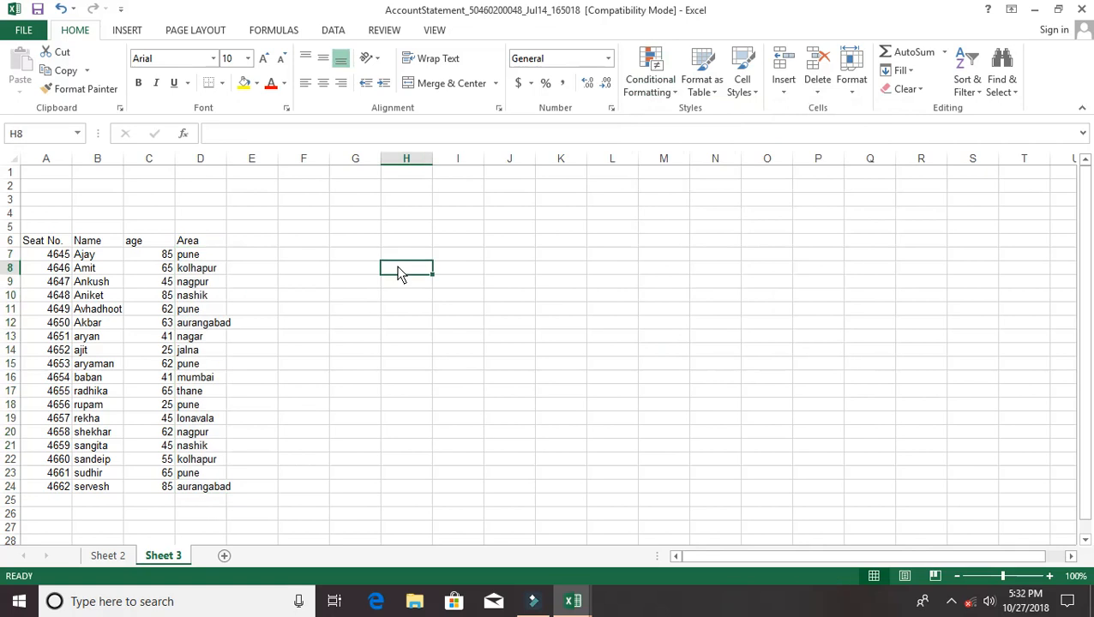
type("=t")
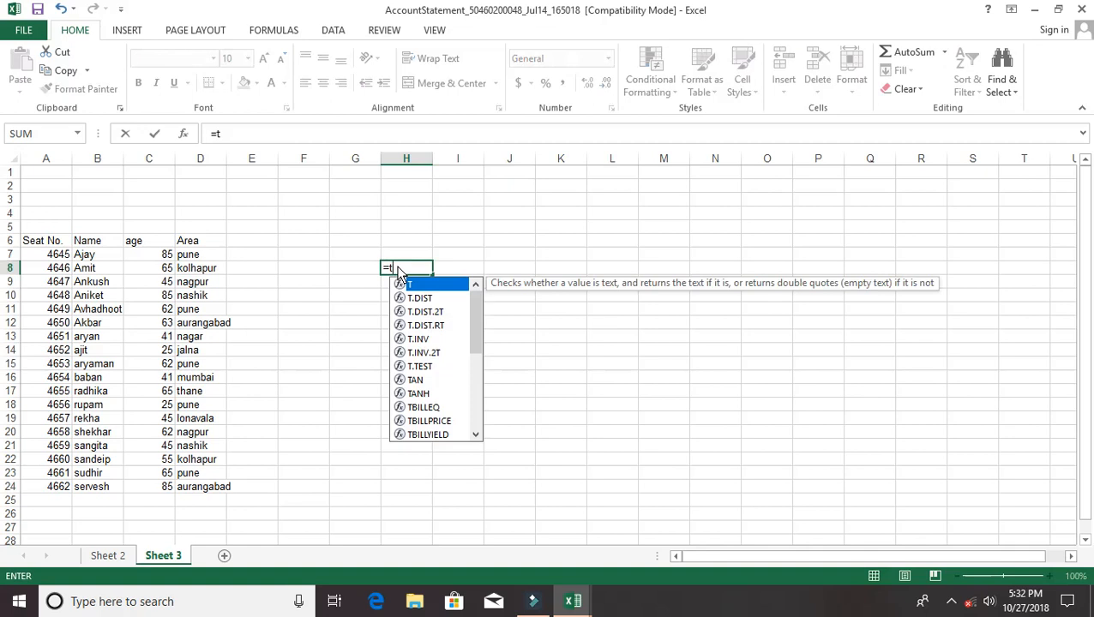
type("oday")
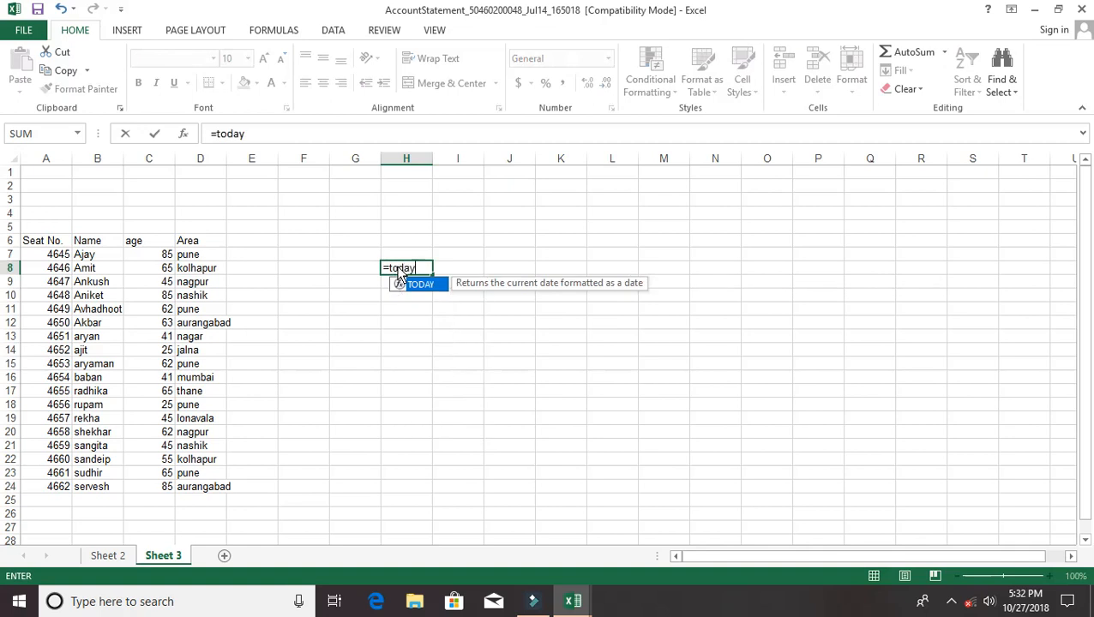
type("()")
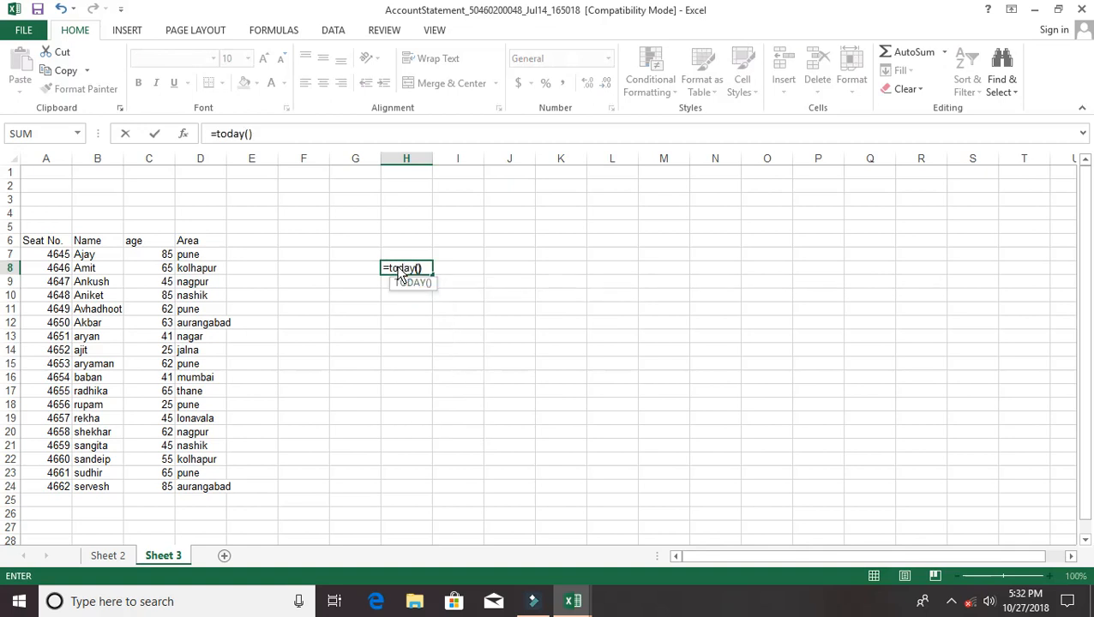
key("Return")
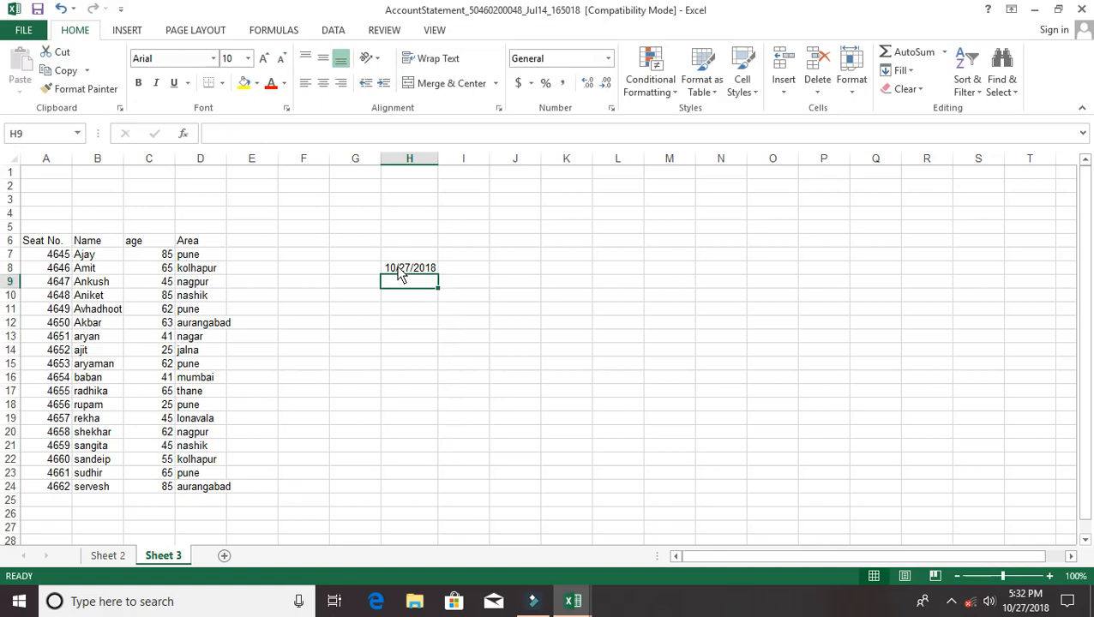
Step: Try an A Date Occurring rule for Today with Light Red Fill with Dark Red Text on cell H8, and cancel it
left_click(448, 326)
left_click(421, 273)
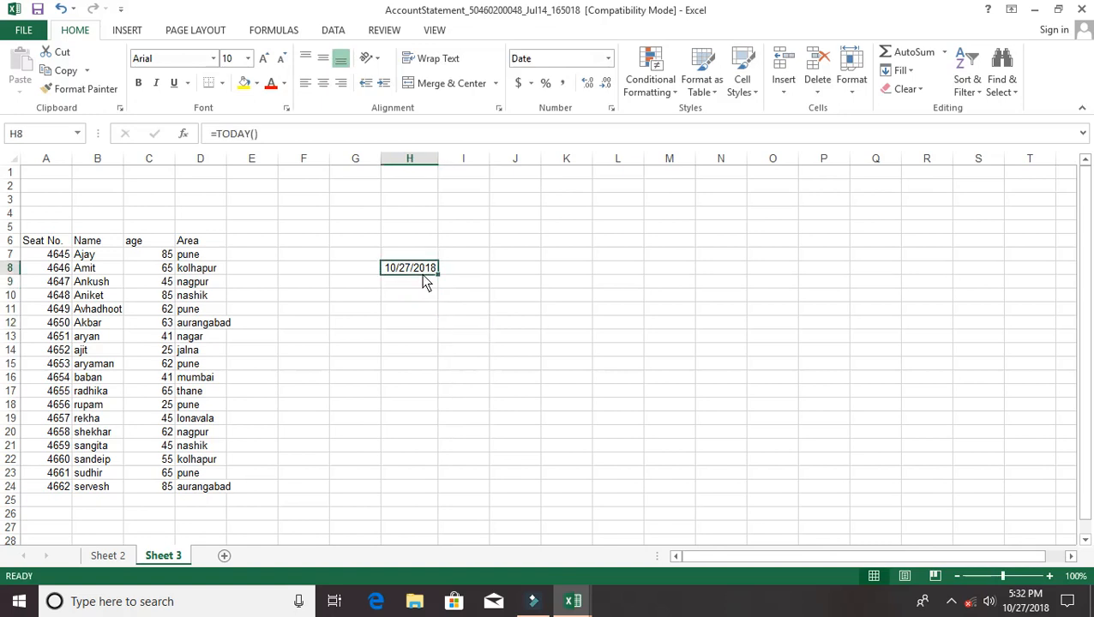
left_click(650, 96)
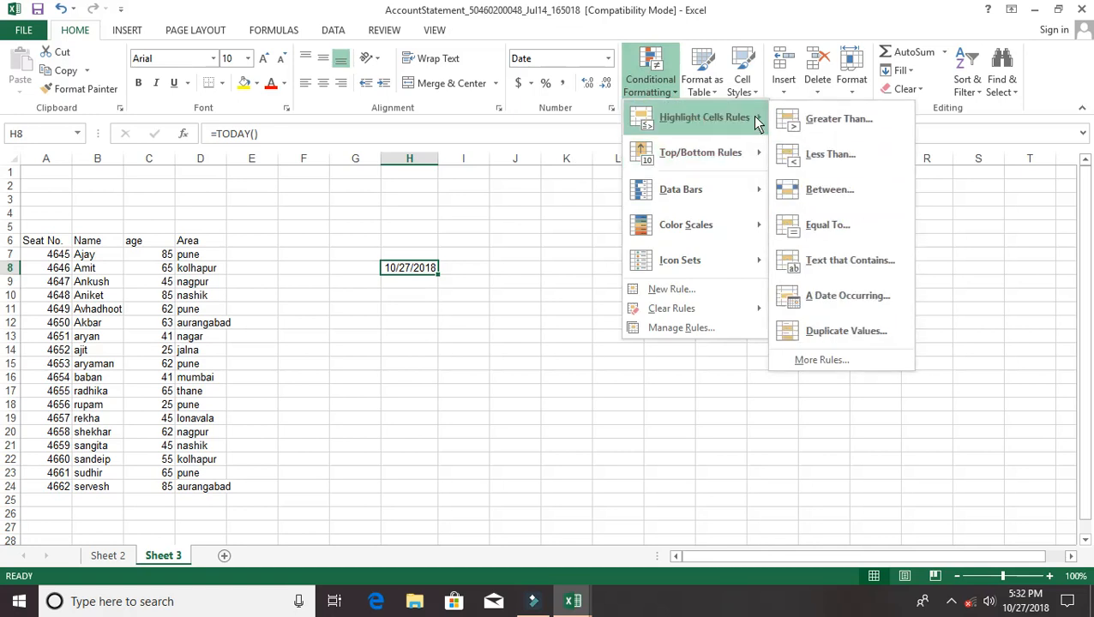
left_click(870, 295)
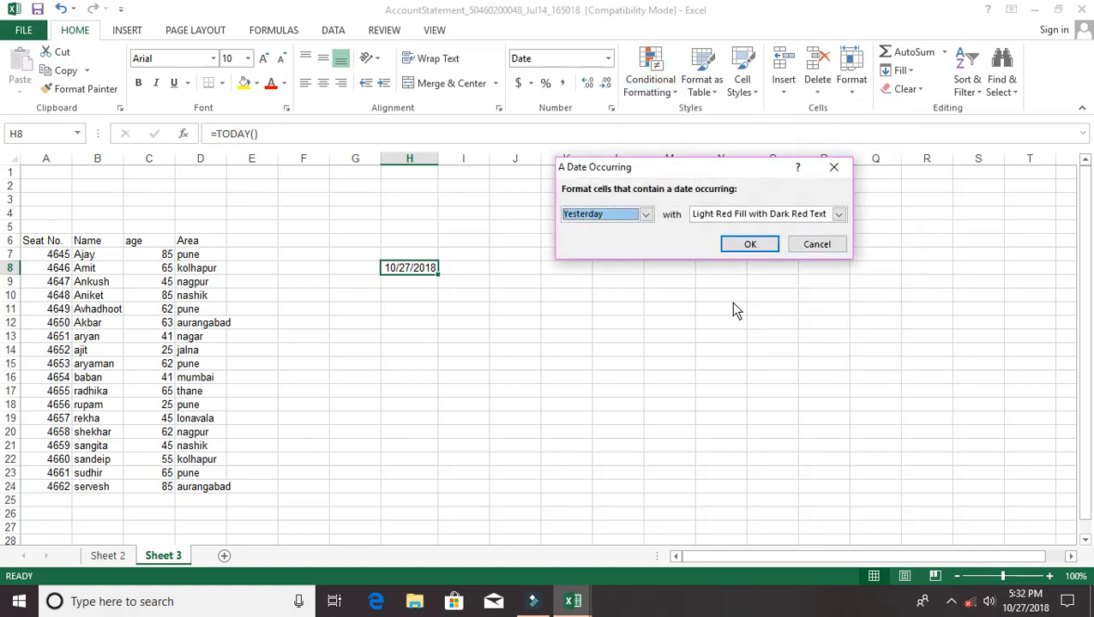
left_click(645, 214)
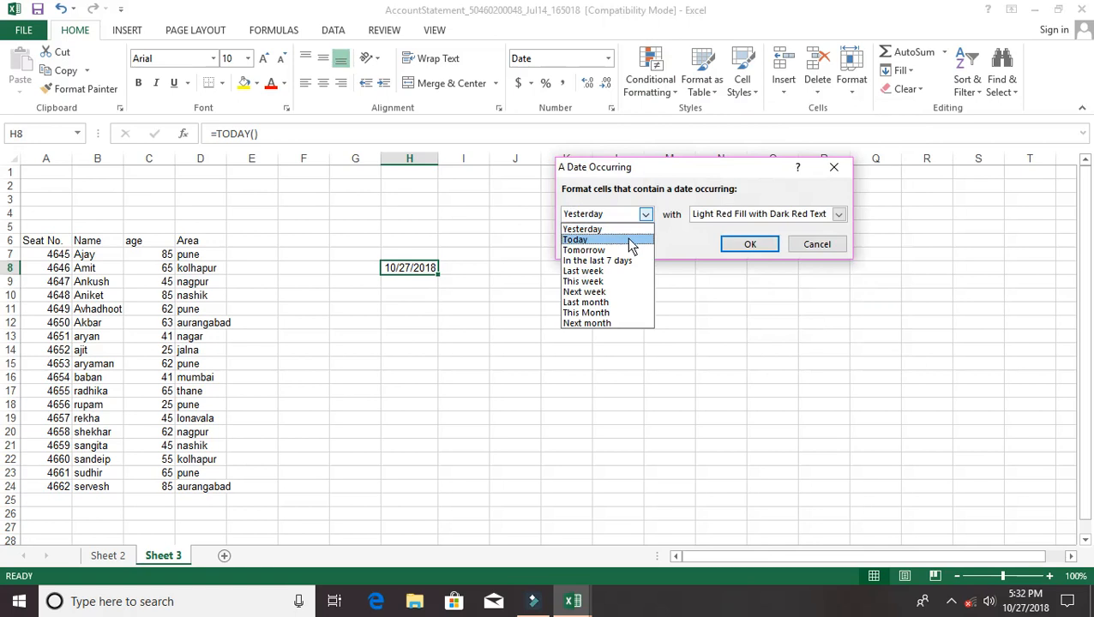
left_click(629, 240)
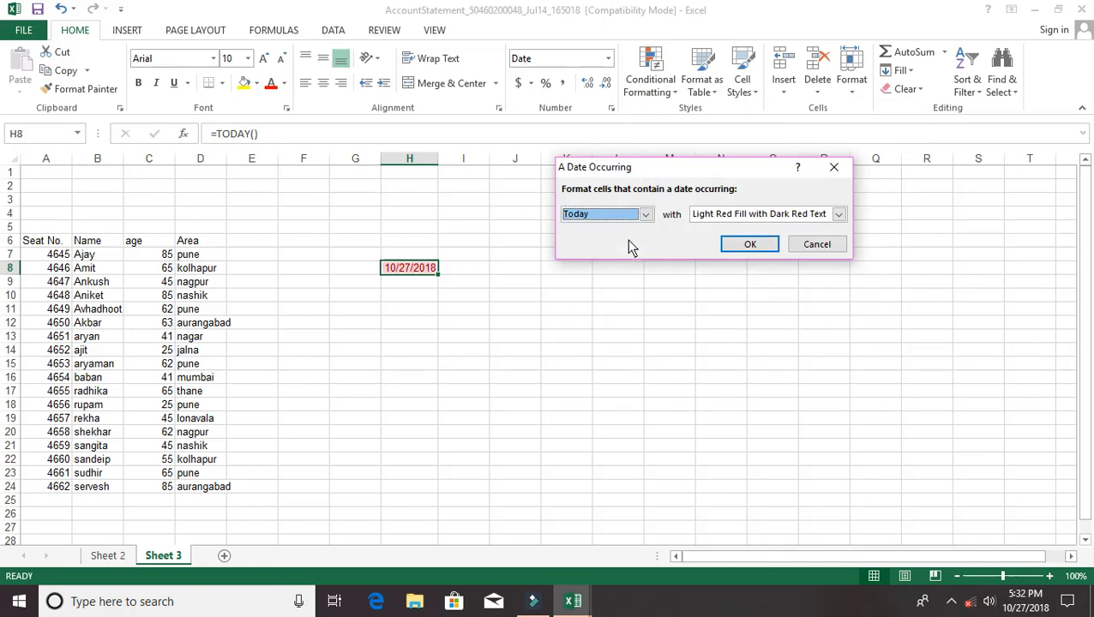
left_click(820, 243)
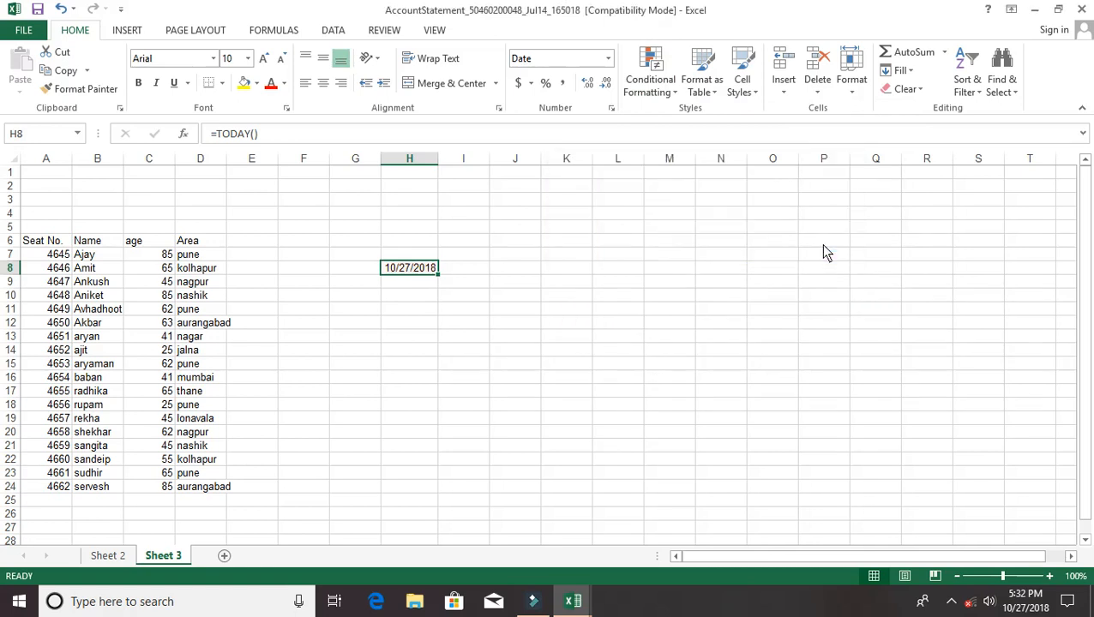
left_click(459, 353)
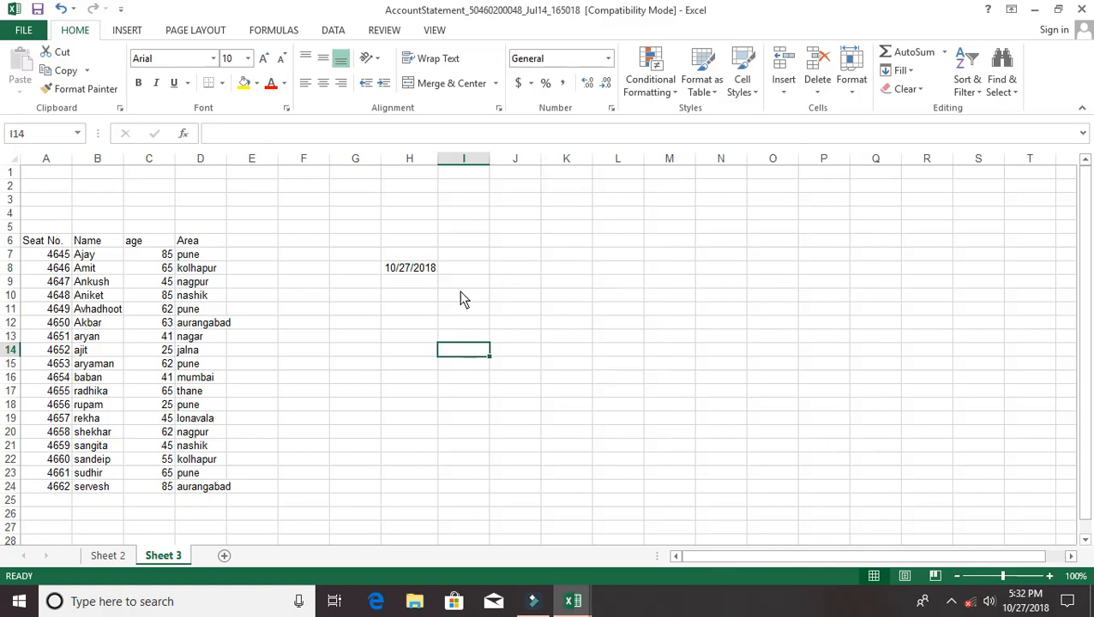
left_click(652, 84)
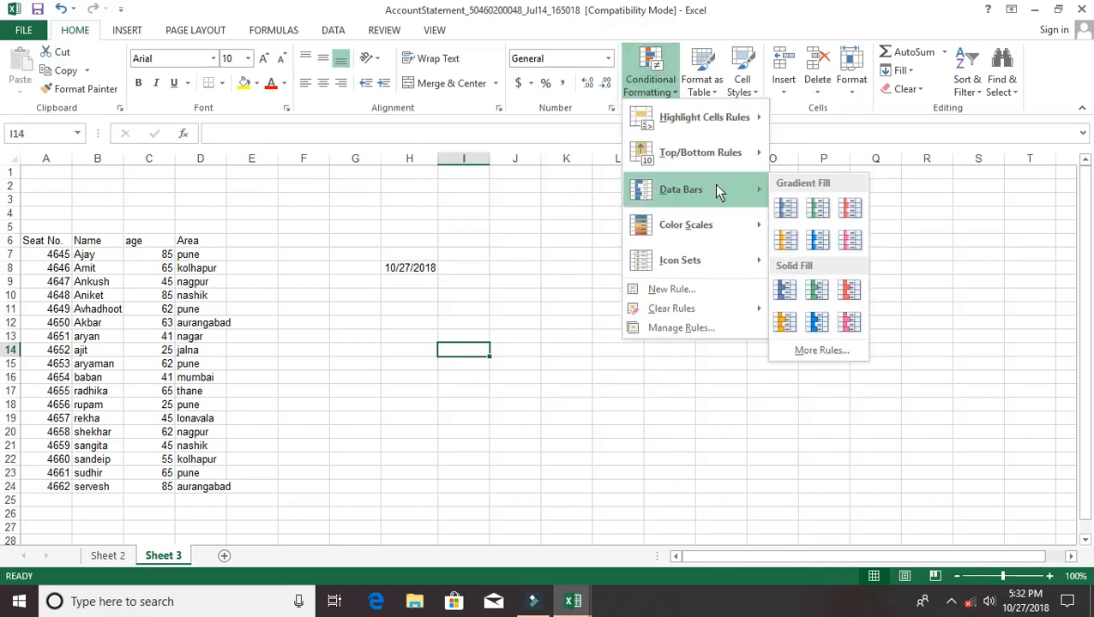
mouse_move(736, 160)
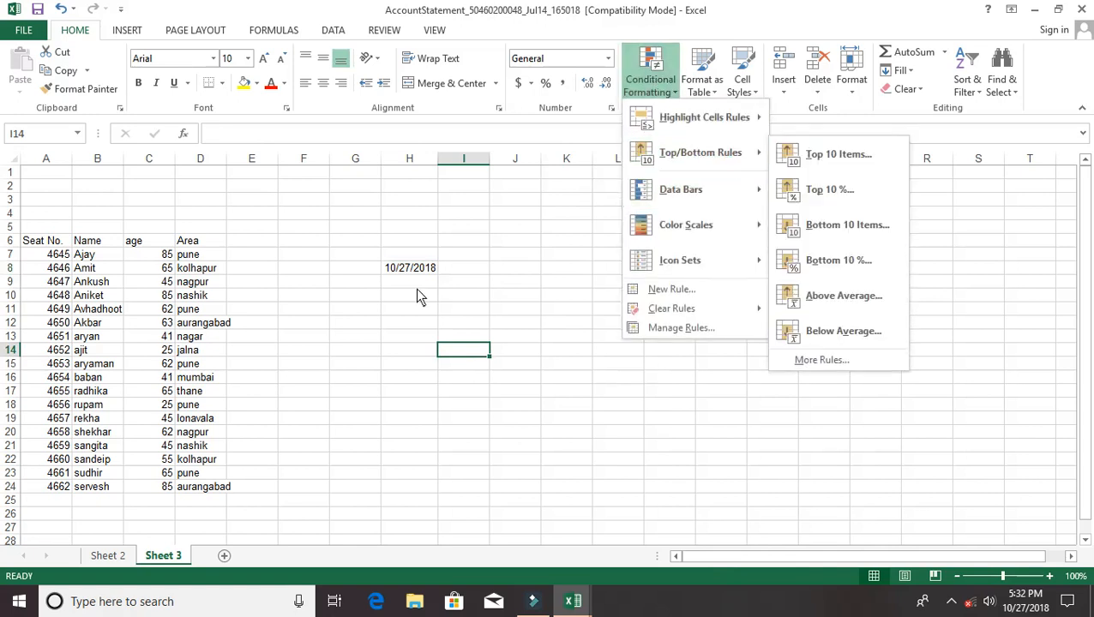
left_click(318, 322)
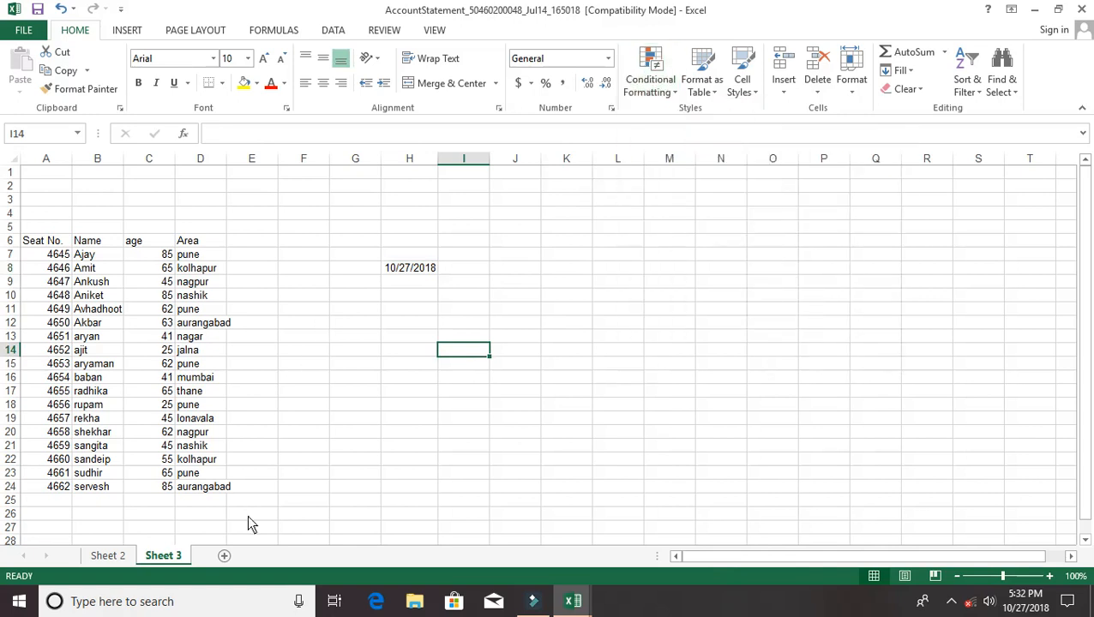
Step: Switch to Sheet 2 and select the percentages in I5:I20
left_click(107, 556)
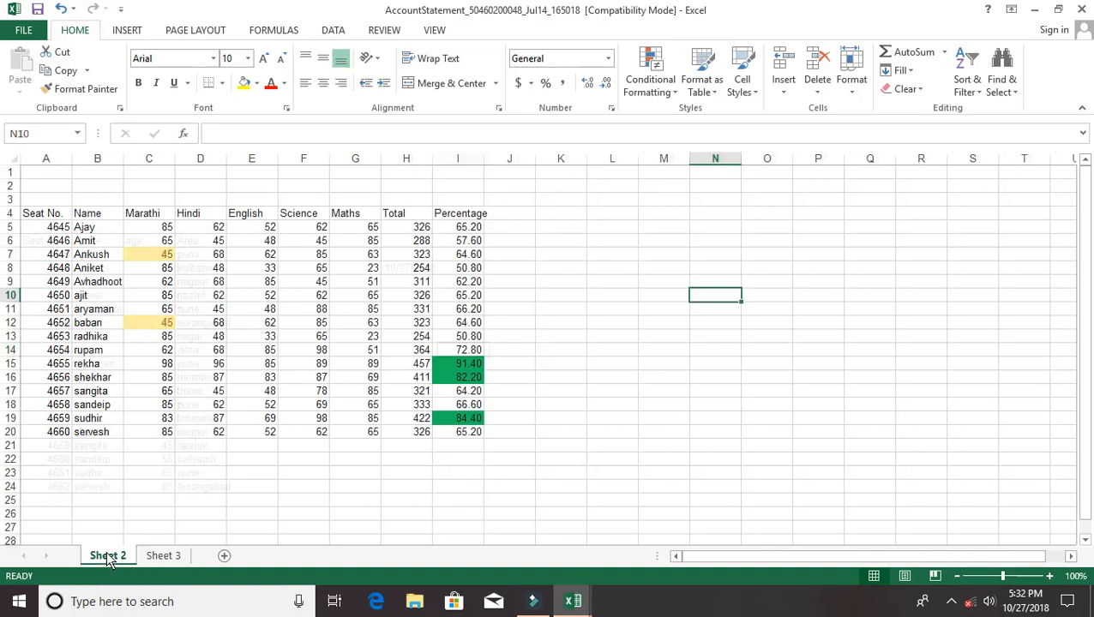
left_click(471, 229)
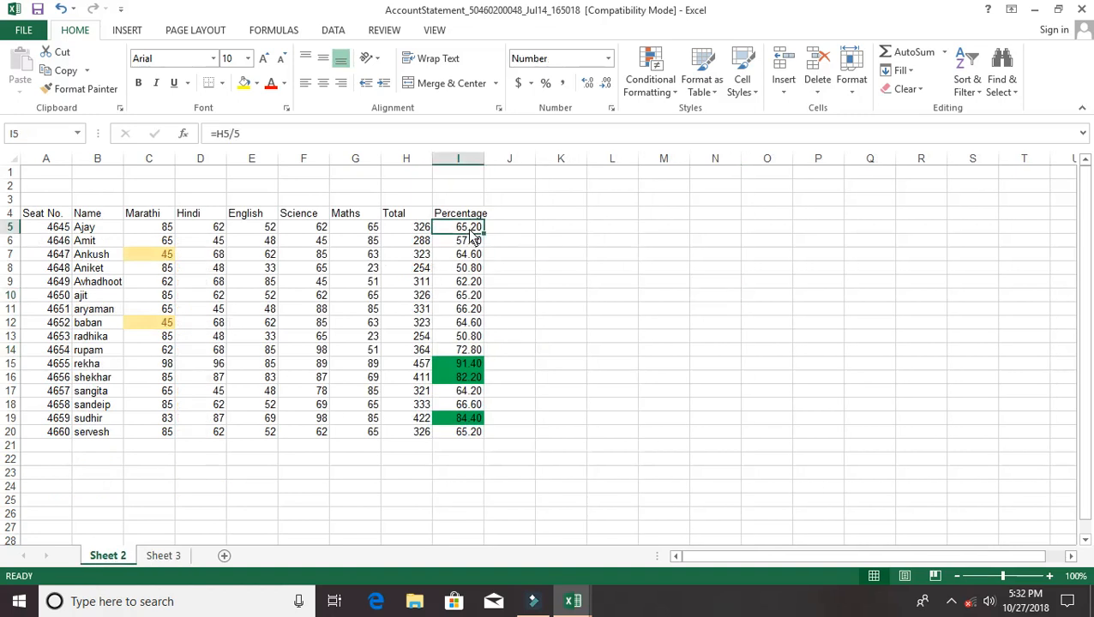
key("shift+Down")
key("shift+Down")
key("shift+Down")
key("shift+Down")
key("shift+Down")
key("shift+Down")
key("shift+Down")
key("shift+Down")
key("shift+Down")
key("shift+Down")
key("shift+Down")
key("shift+Down")
key("shift+Down")
key("shift+Down")
key("shift+Down")
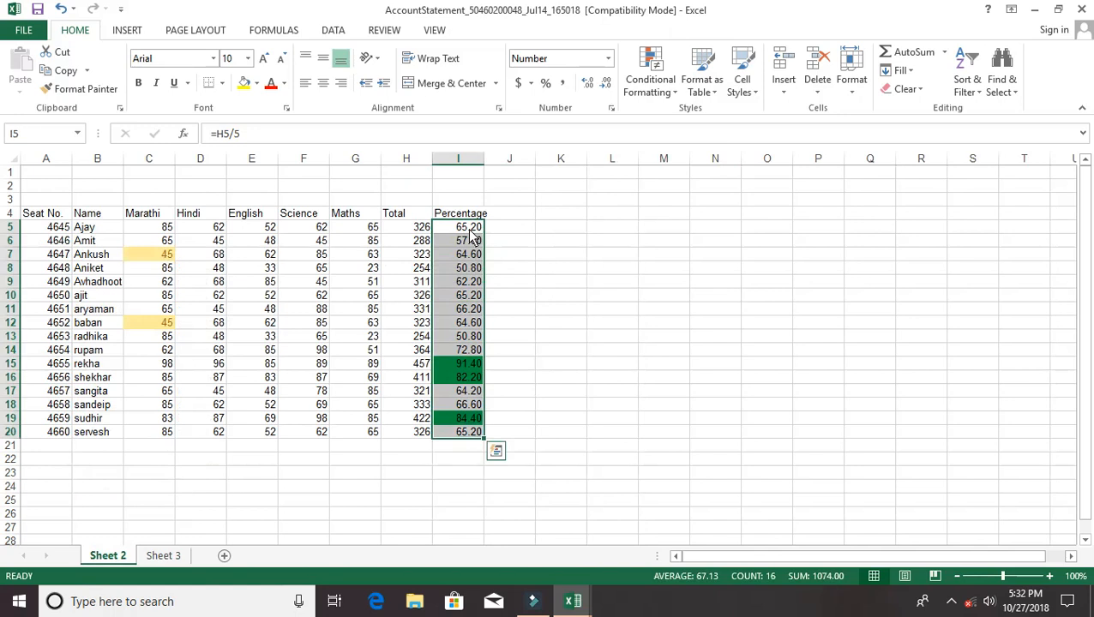
Step: Preview a Top 10 Items rule on the selected percentages, reduce its rank count to 1, and cancel it
left_click(650, 76)
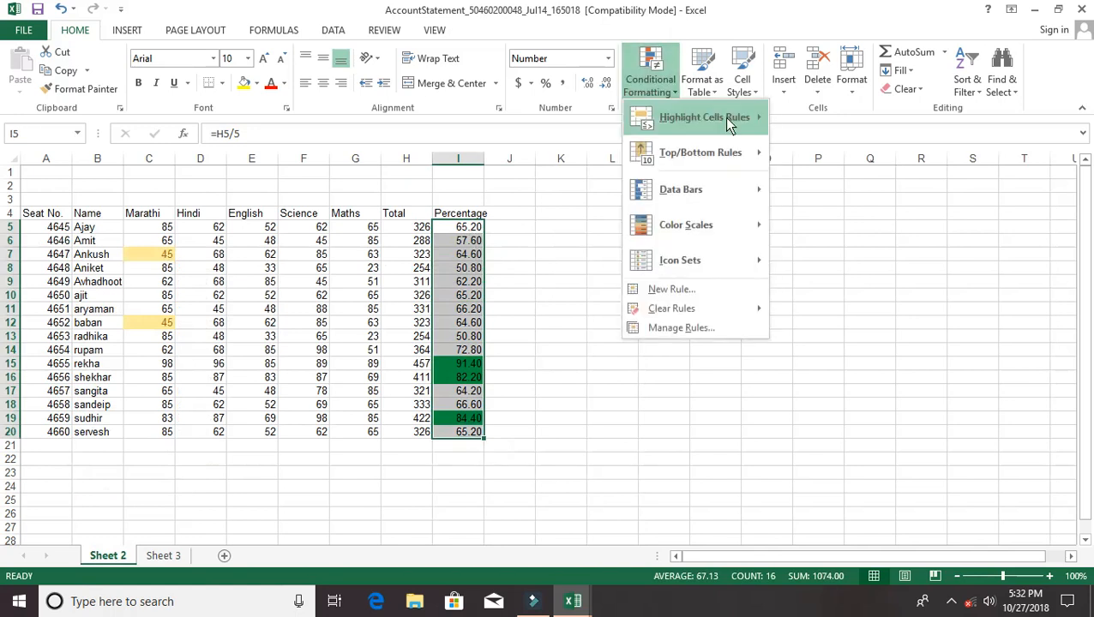
mouse_move(745, 152)
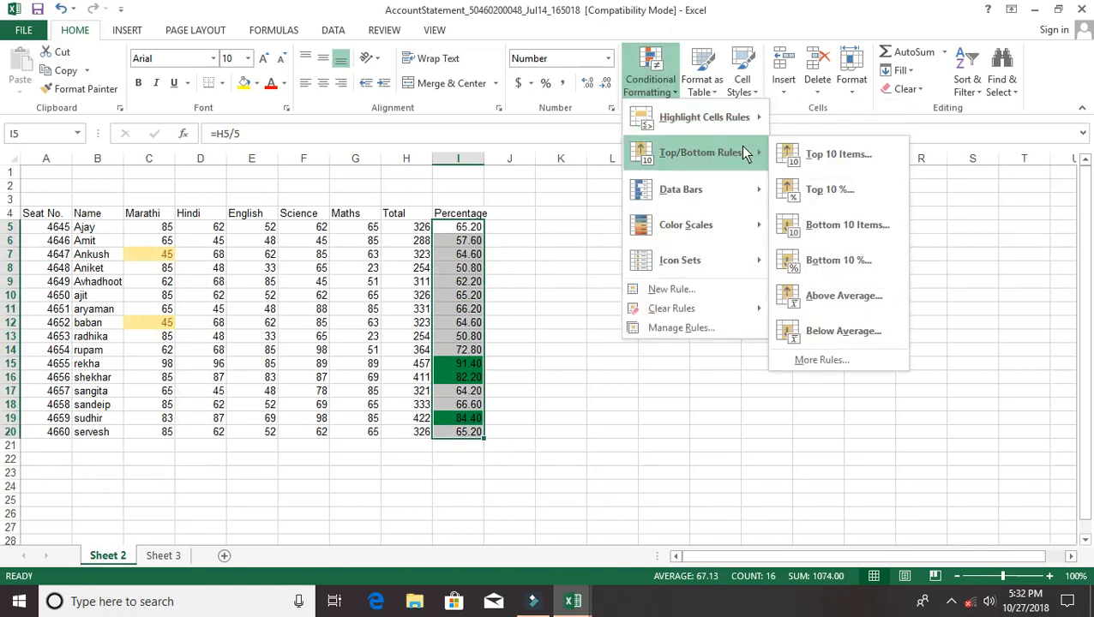
left_click(813, 156)
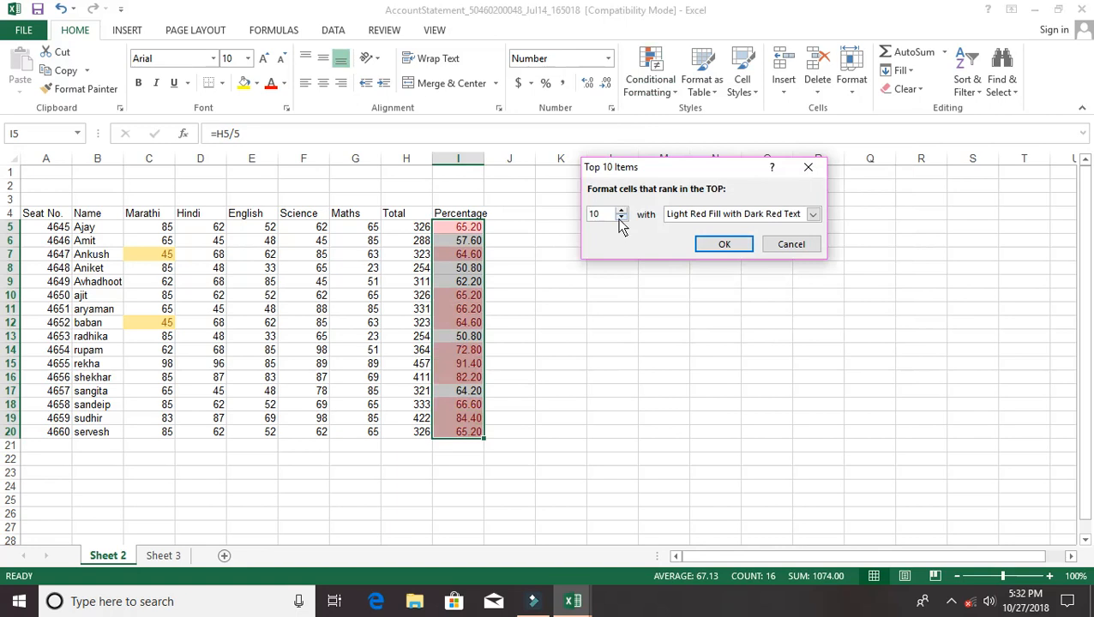
left_click(621, 218)
left_click(621, 219)
left_click(621, 218)
left_click(621, 219)
left_click(621, 218)
left_click(621, 219)
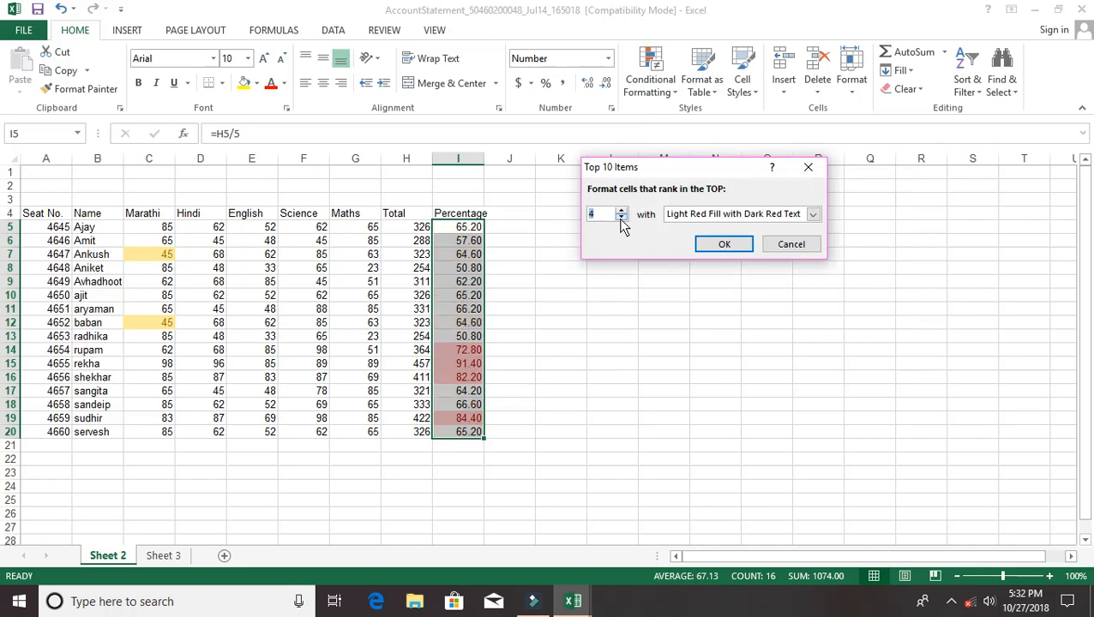
left_click(621, 219)
left_click(621, 219)
left_click(621, 219)
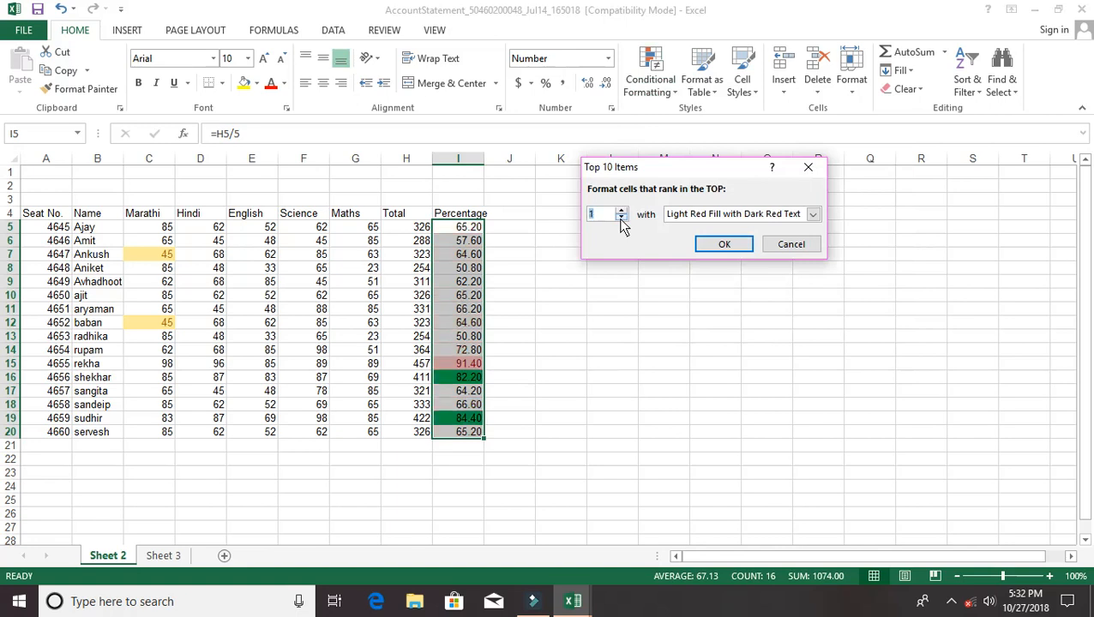
left_click(791, 244)
Step: Preview an Above Average rule with Light Red Fill with Dark Red Text on the selected percentages, and cancel it
left_click(668, 91)
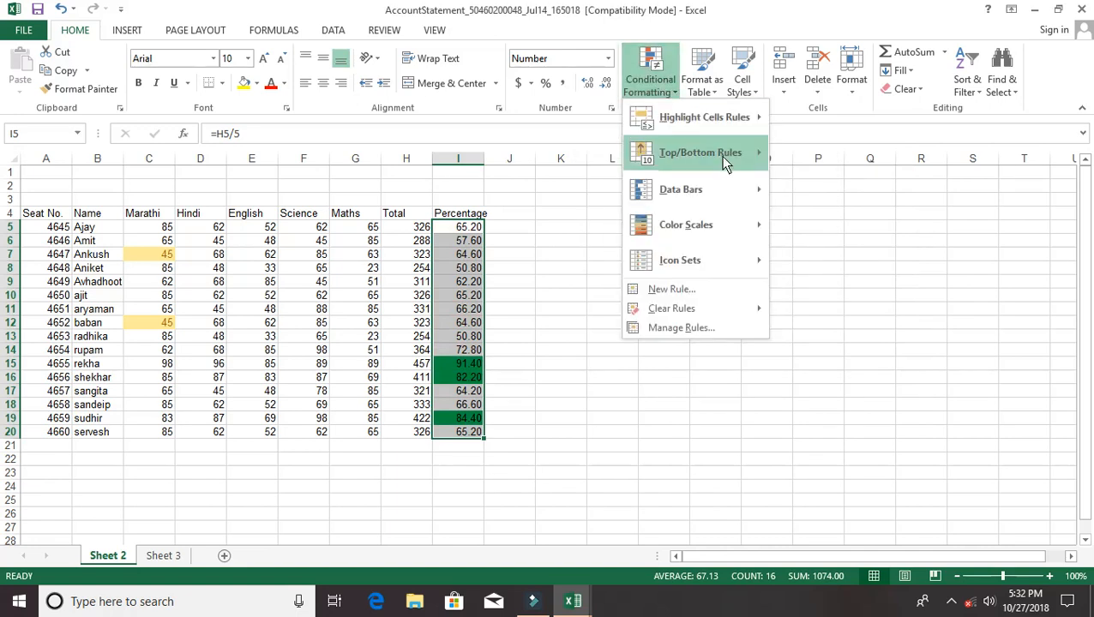
mouse_move(741, 152)
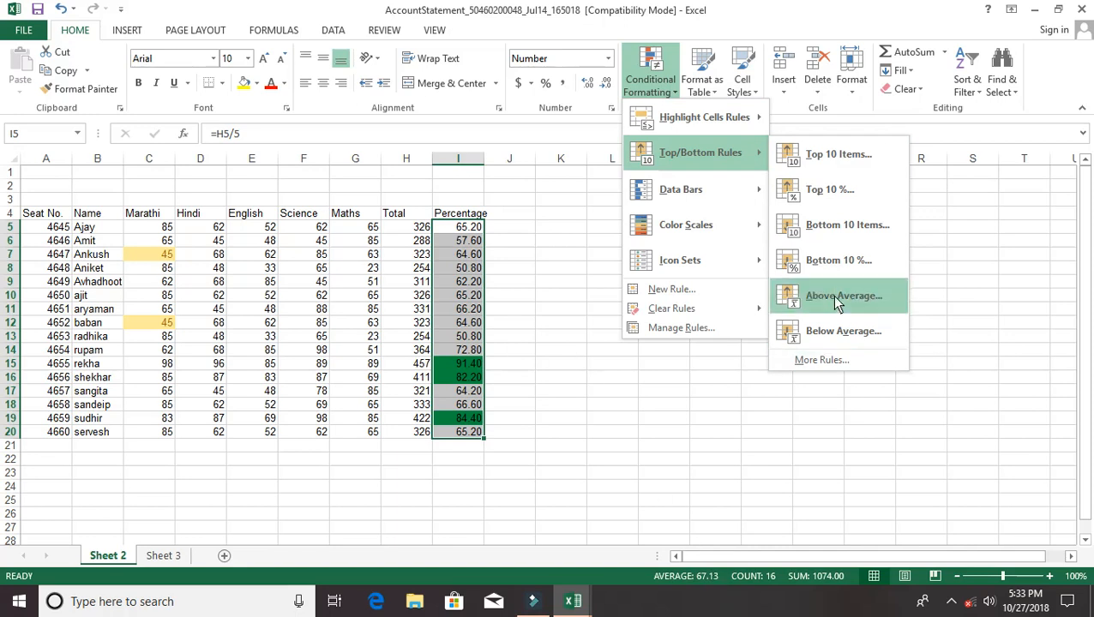
left_click(830, 295)
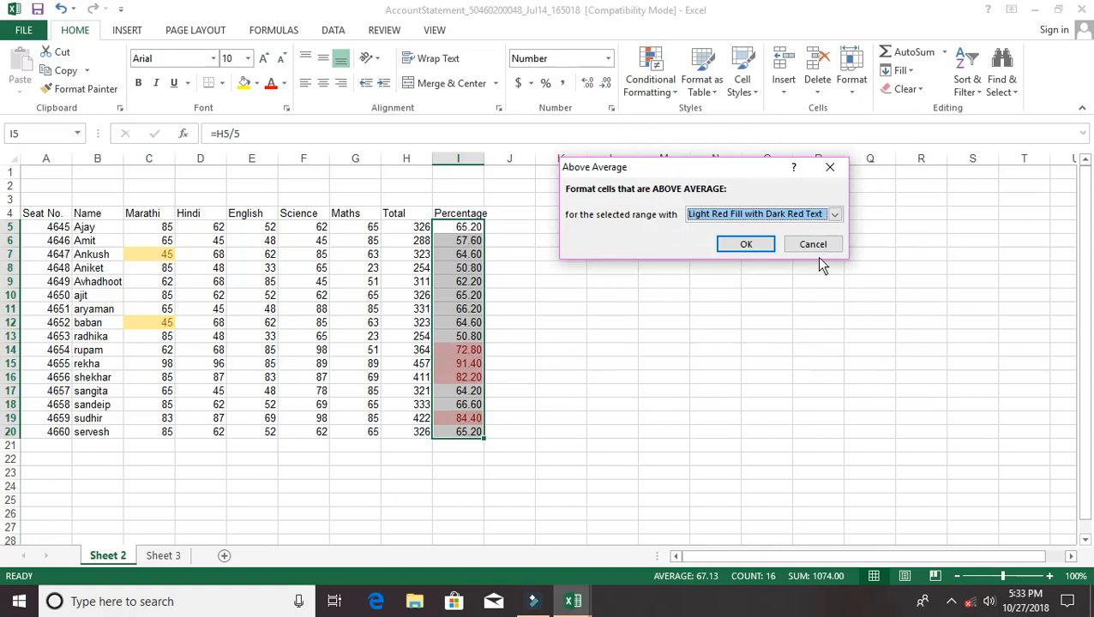
left_click(810, 248)
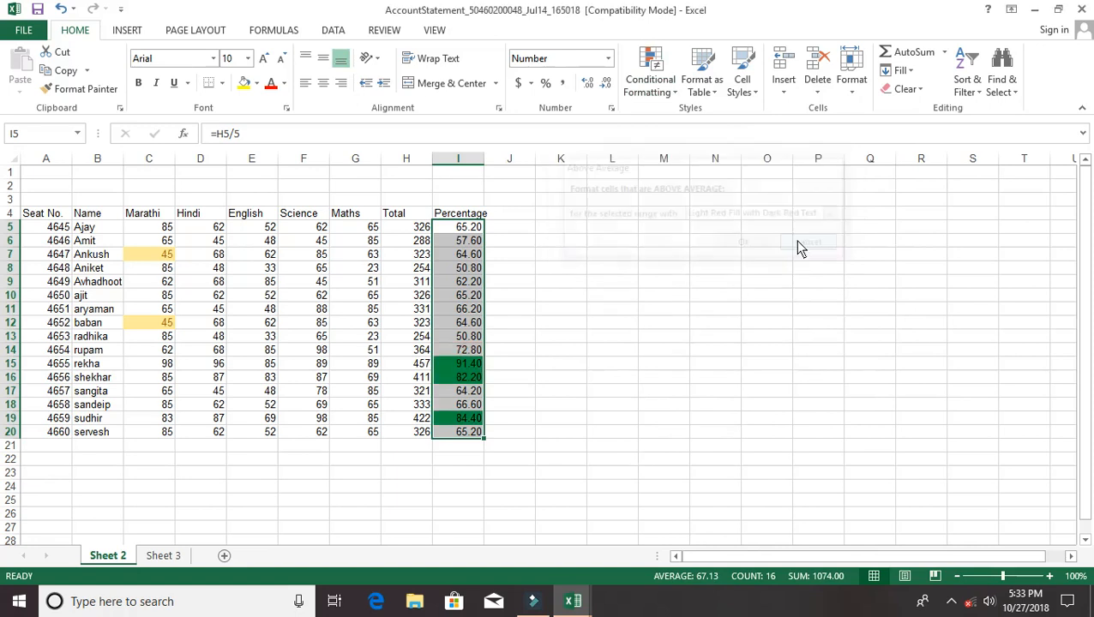
left_click(649, 99)
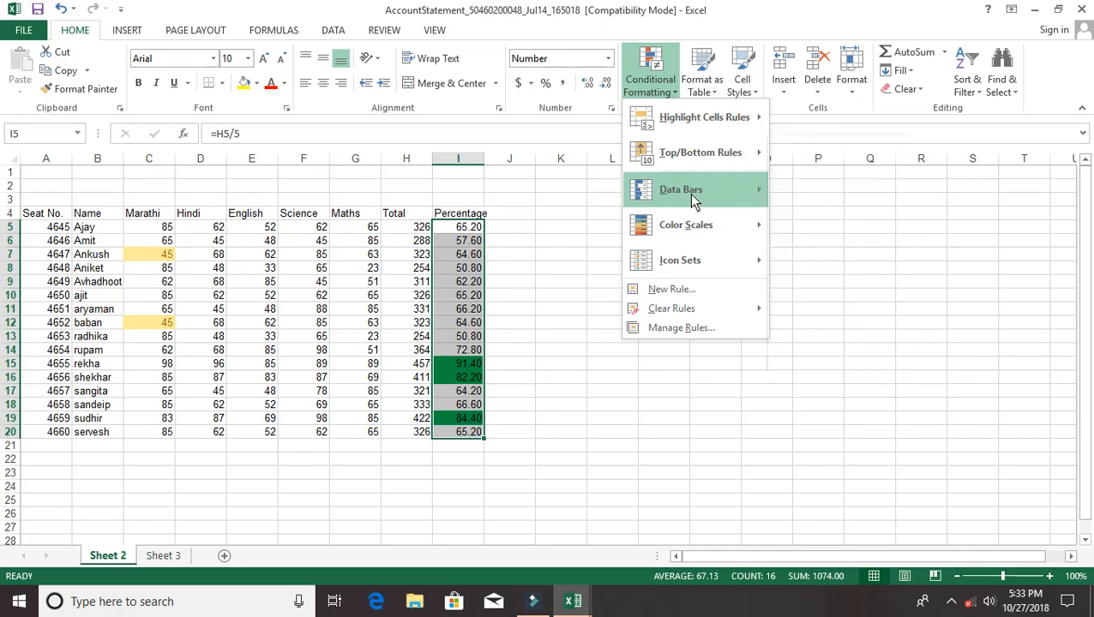
mouse_move(695, 197)
left_click(567, 241)
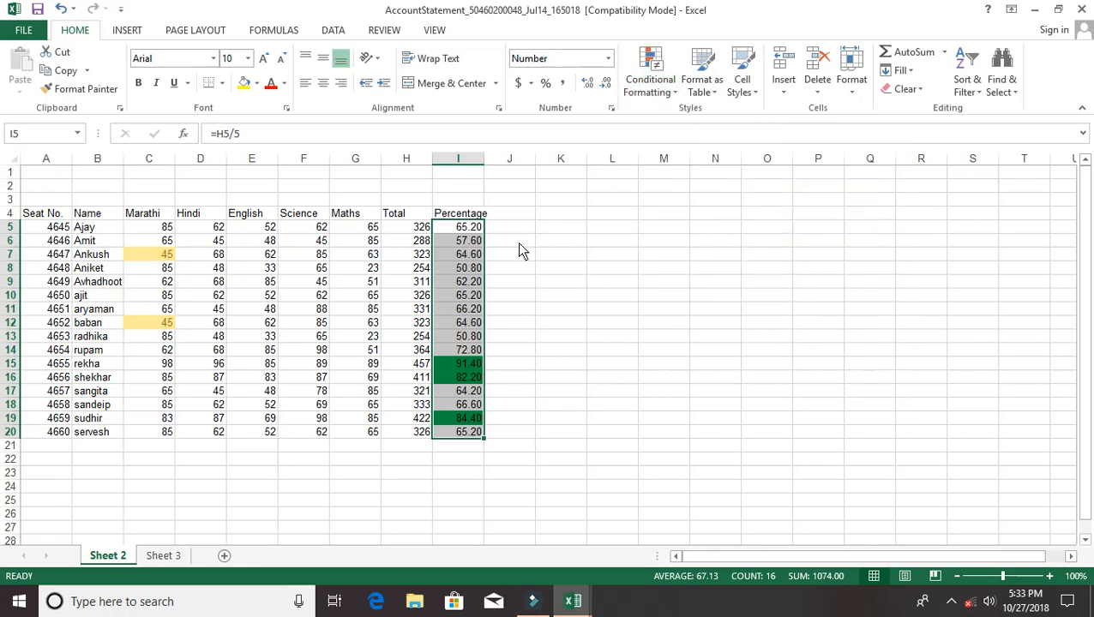
Step: Select the subject marks in C5:G20 and preview red solid fill data bars on them
left_click(154, 230)
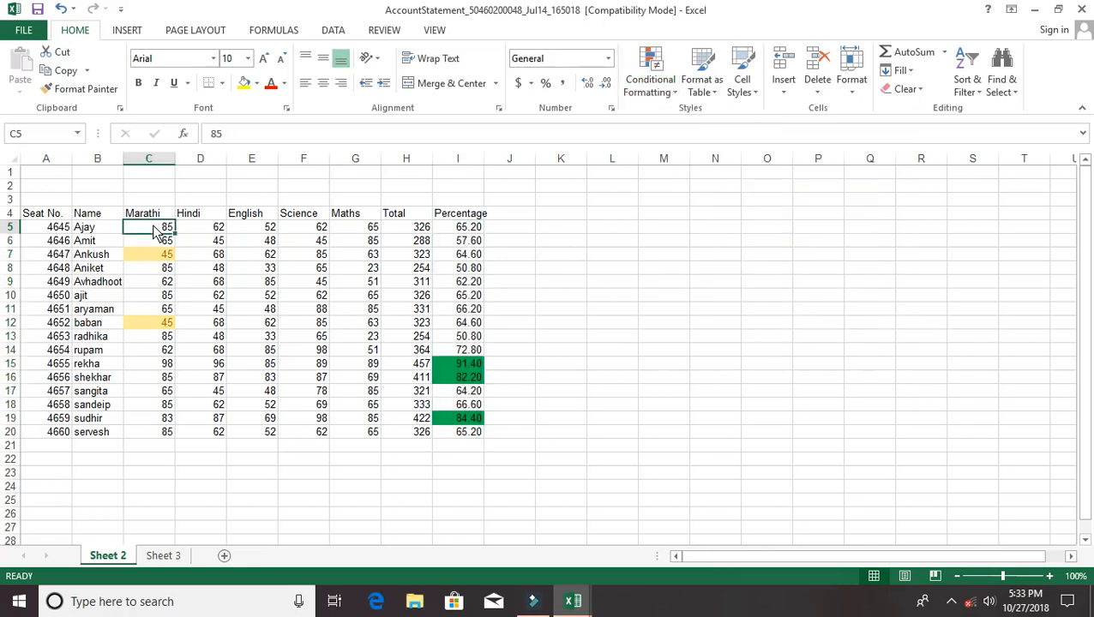
left_click_drag(155, 230, 364, 433)
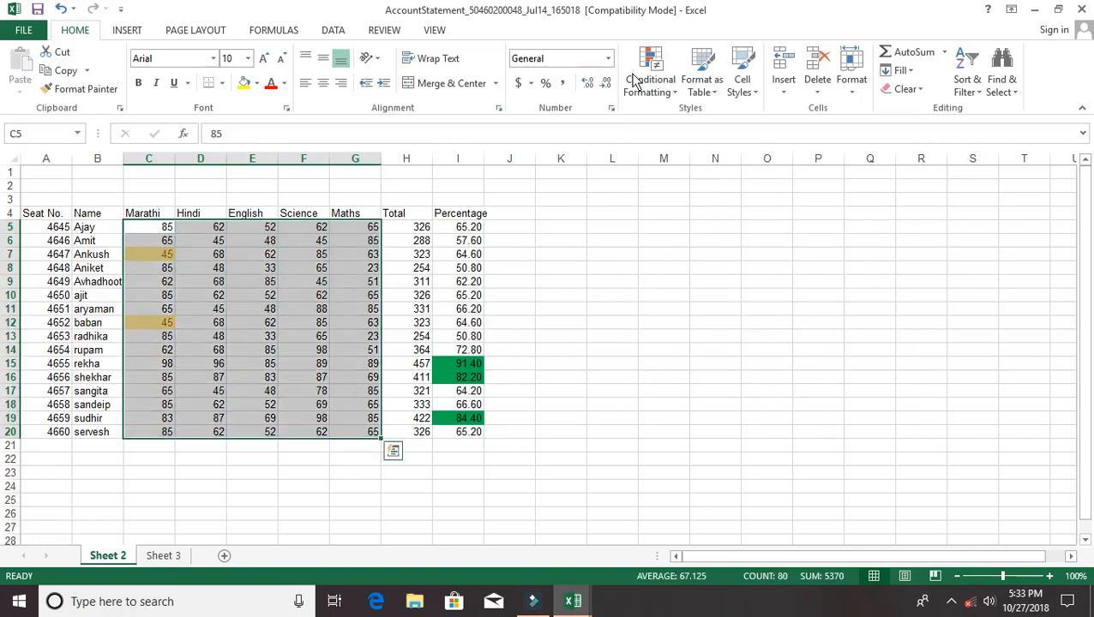
left_click(672, 86)
mouse_move(700, 199)
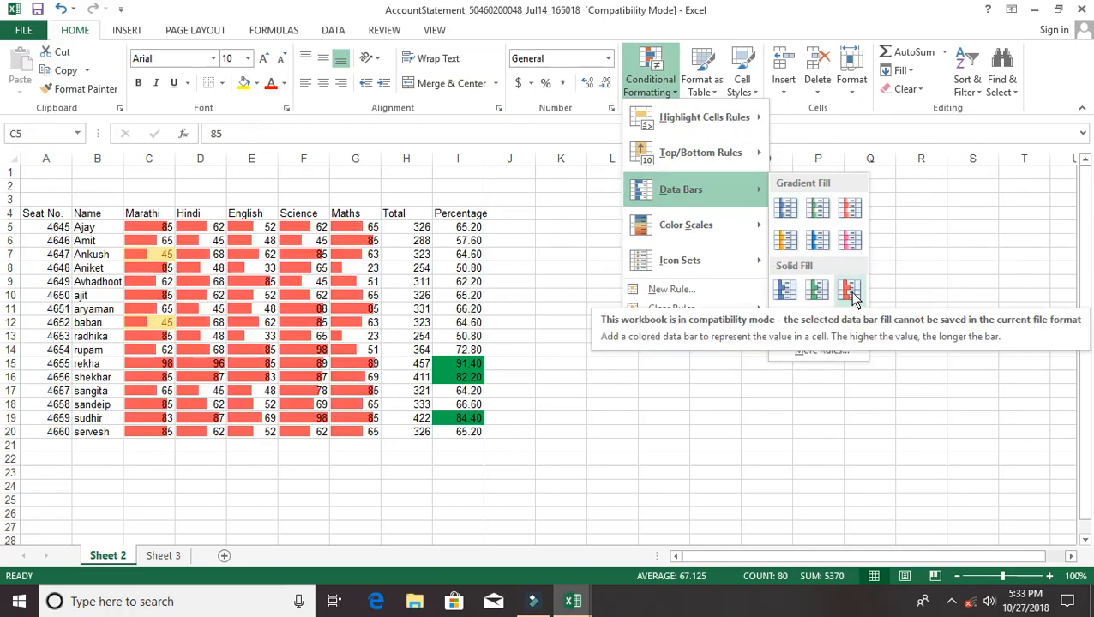
Step: Apply a custom 3-Color Scale rule with a light blue midpoint color to the selected marks
mouse_move(742, 227)
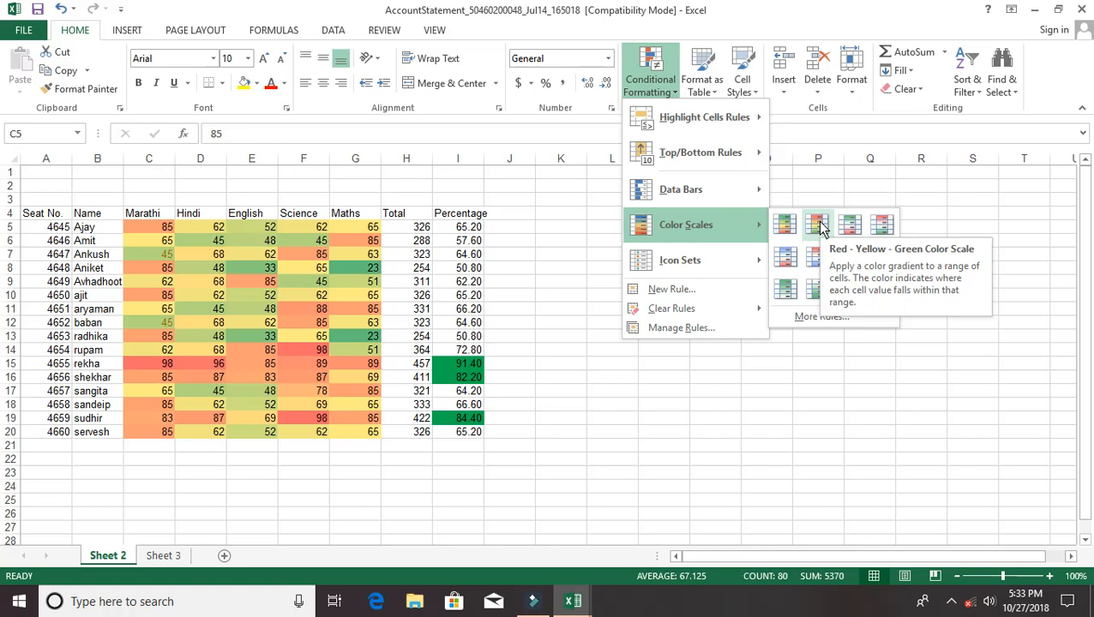
left_click(822, 317)
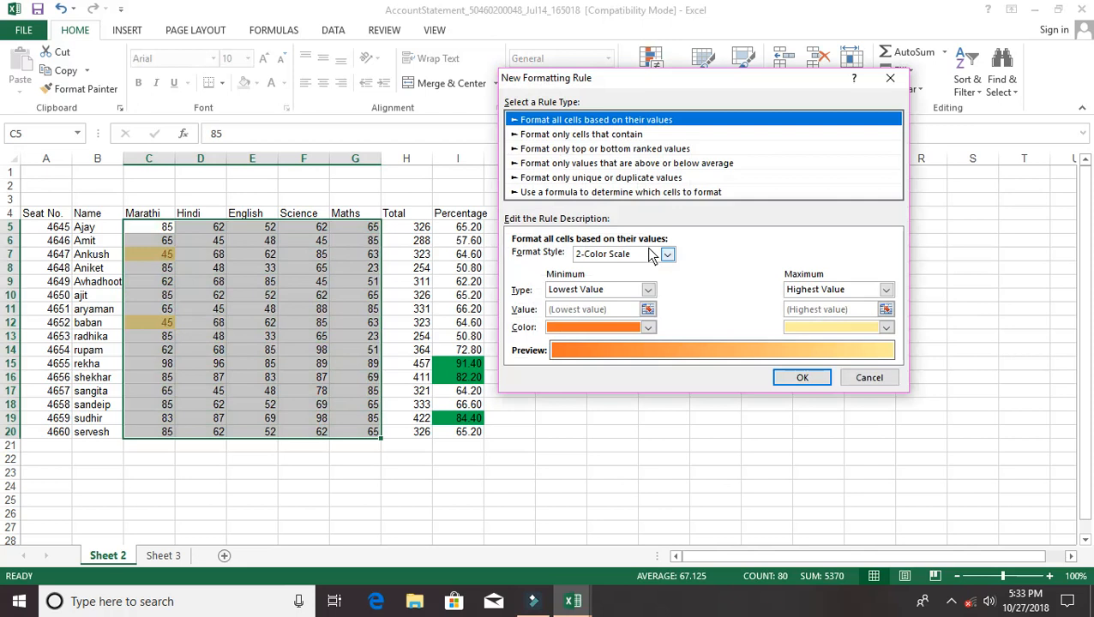
left_click(649, 255)
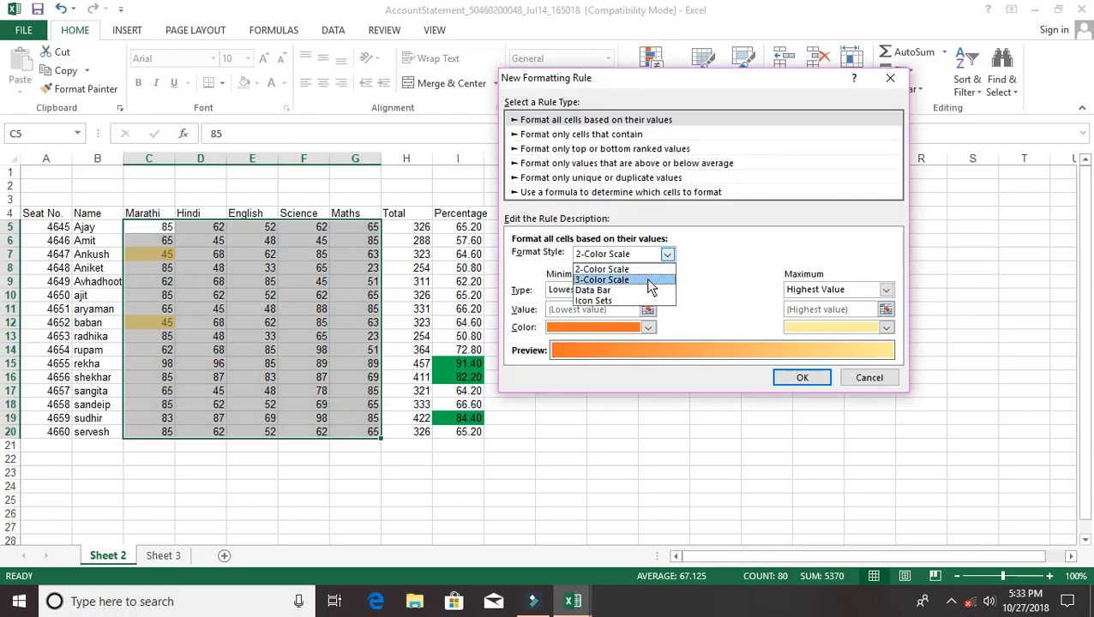
left_click(649, 281)
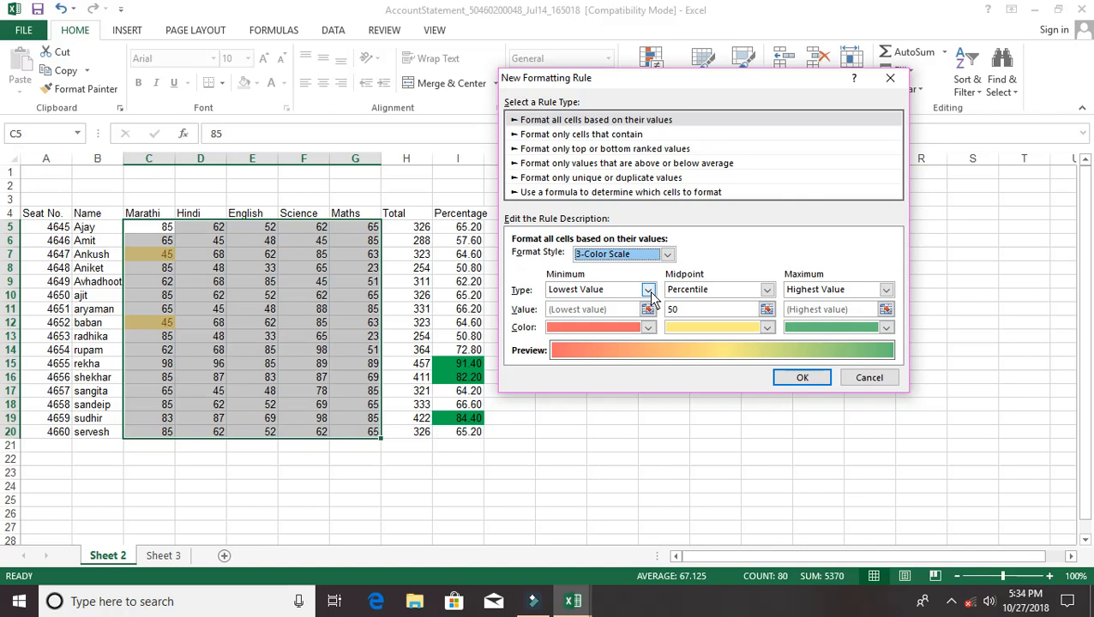
left_click(731, 329)
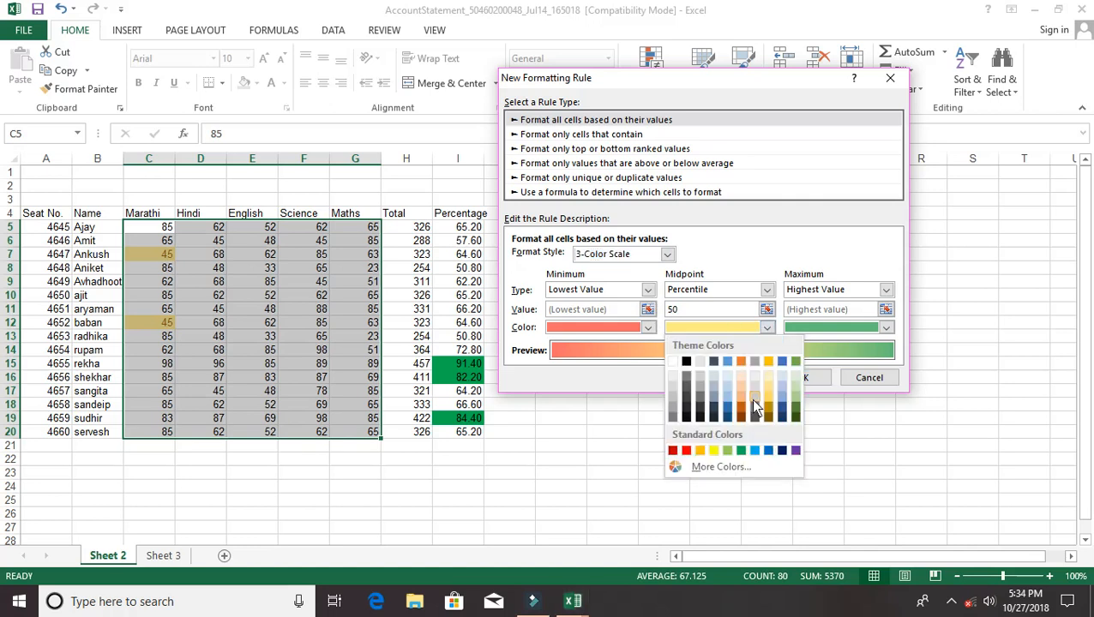
left_click(755, 450)
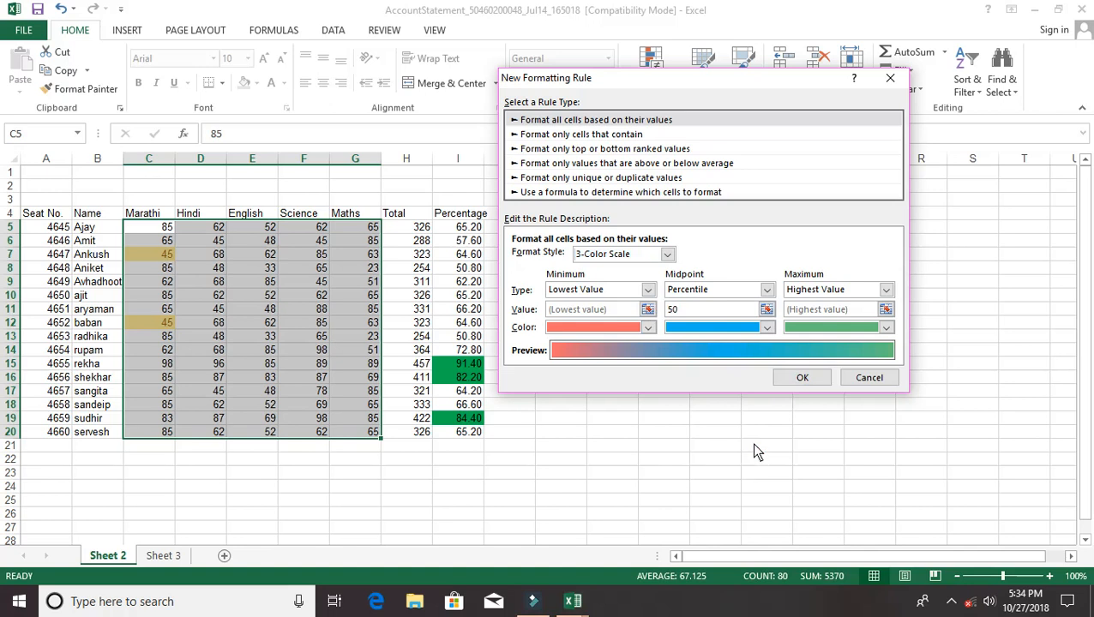
left_click(787, 380)
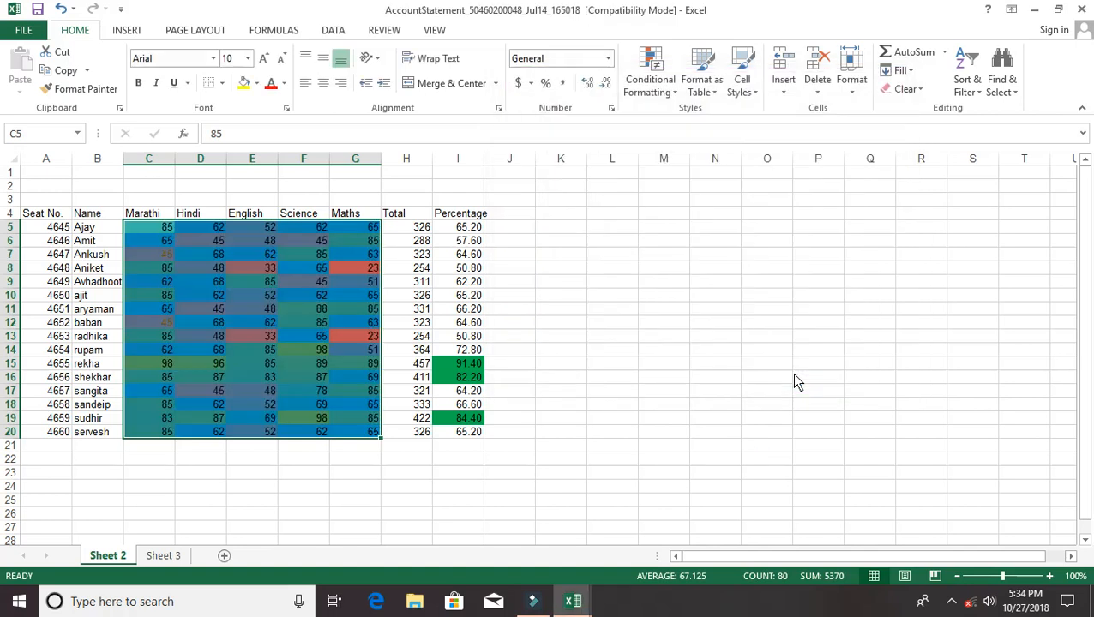
Step: Clear the conditional formatting rules from the selected marks in C5:G20
left_click(649, 88)
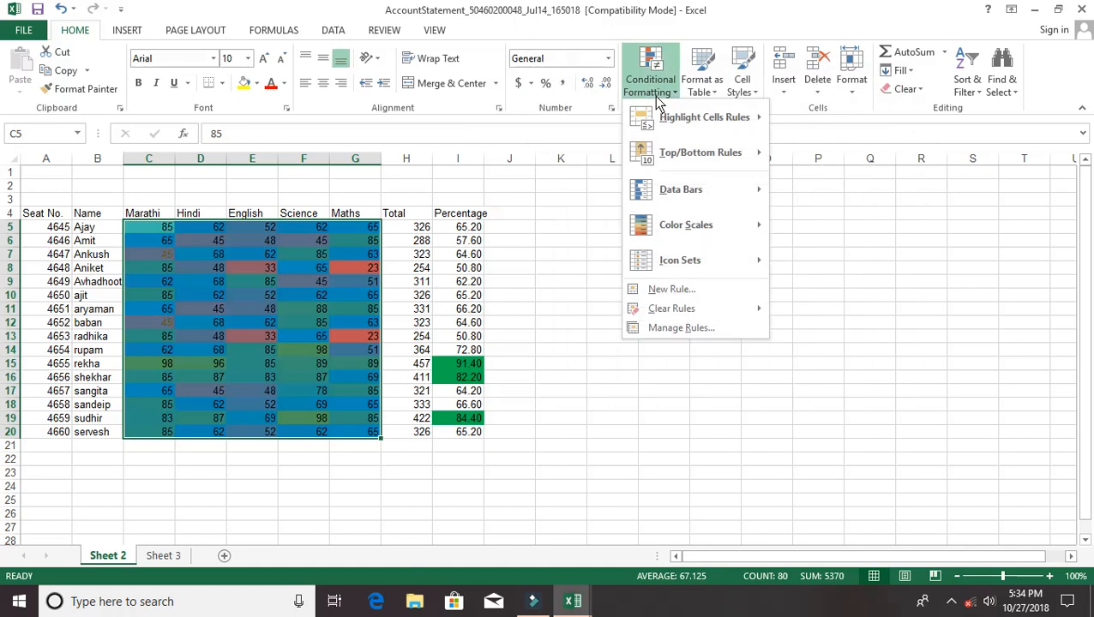
mouse_move(739, 307)
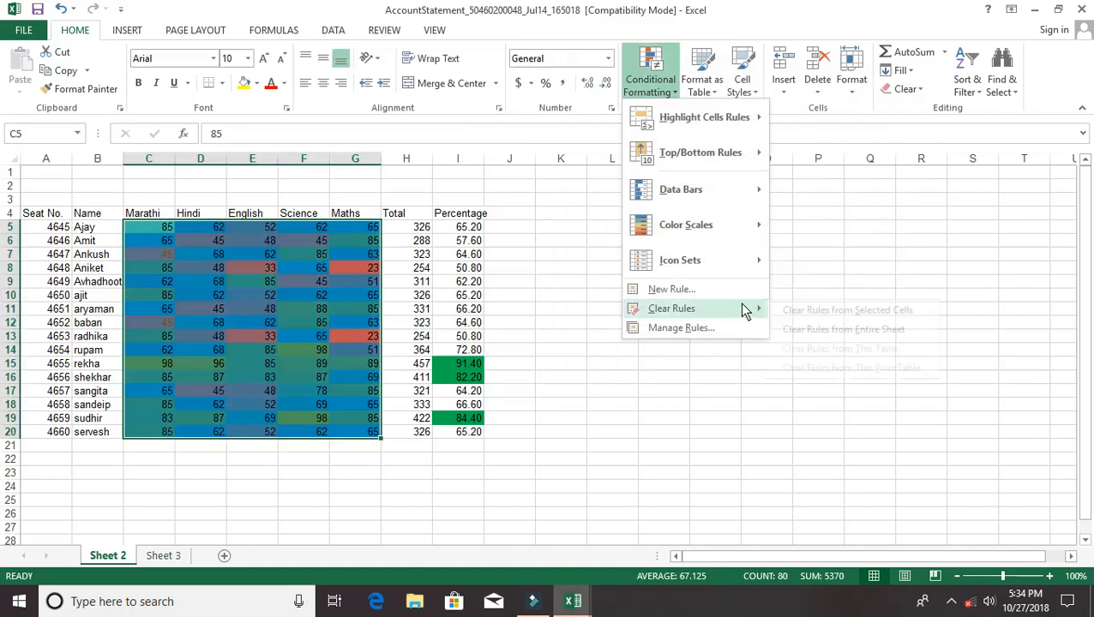
left_click(806, 312)
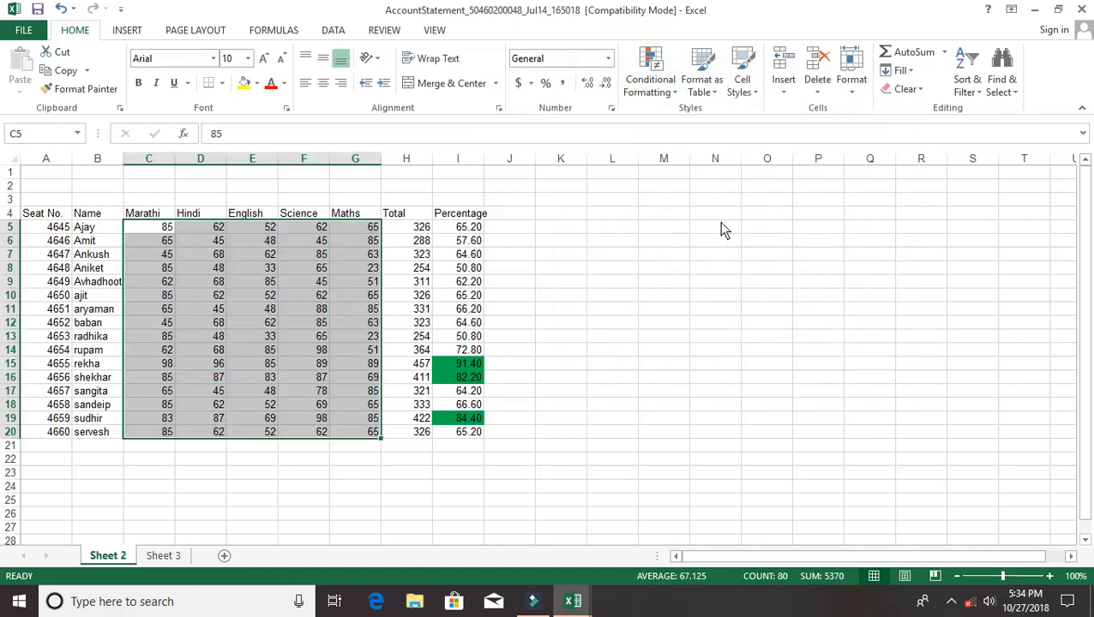
left_click(657, 85)
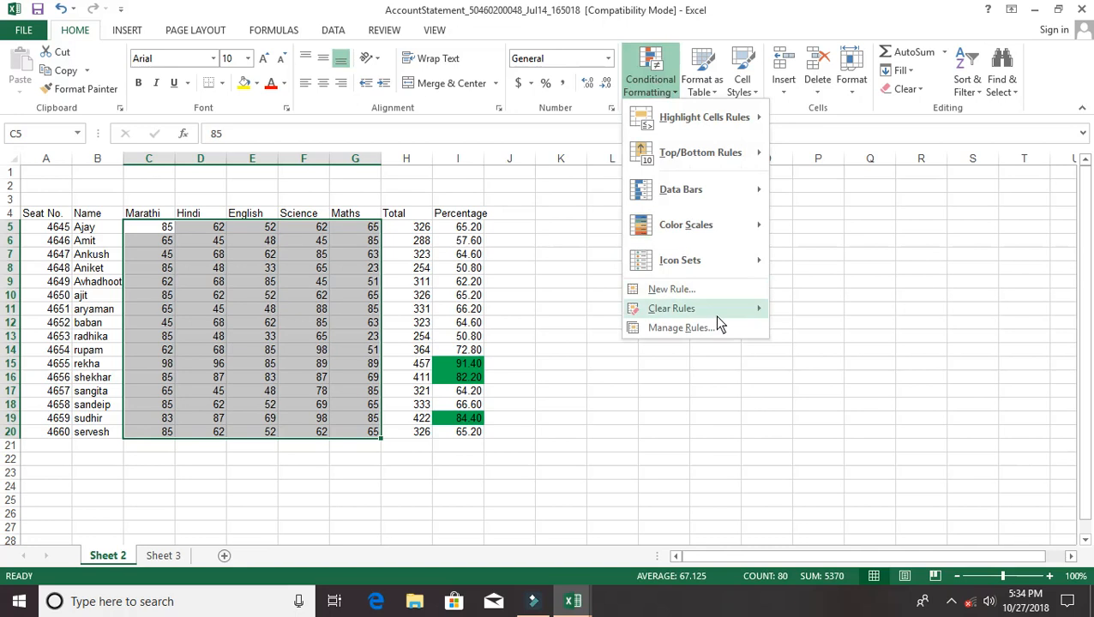
mouse_move(731, 268)
mouse_move(737, 319)
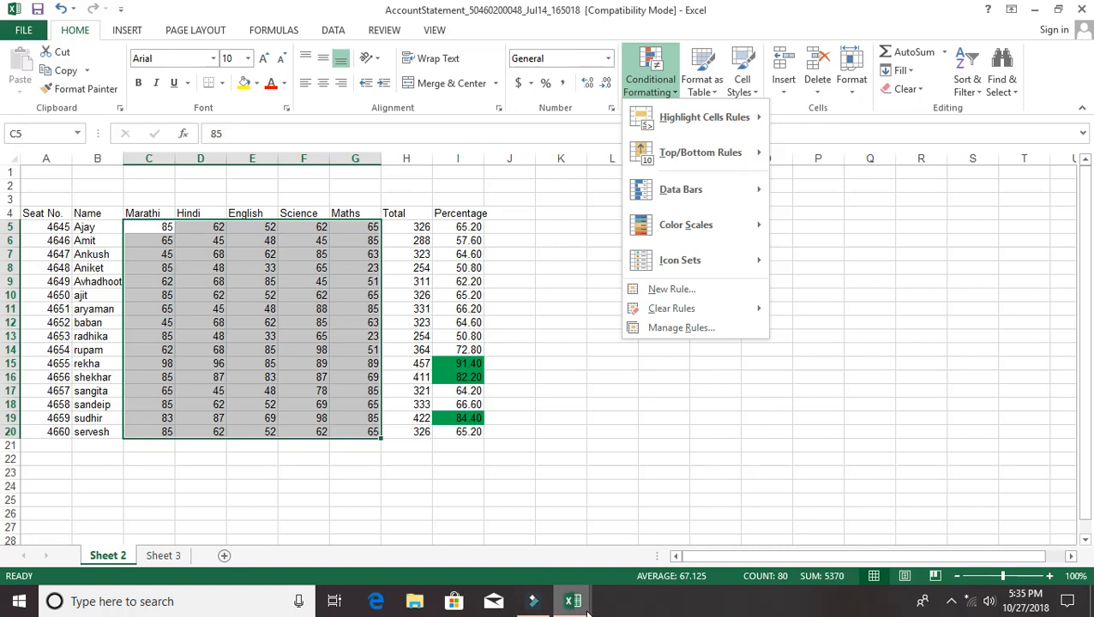
left_click(952, 603)
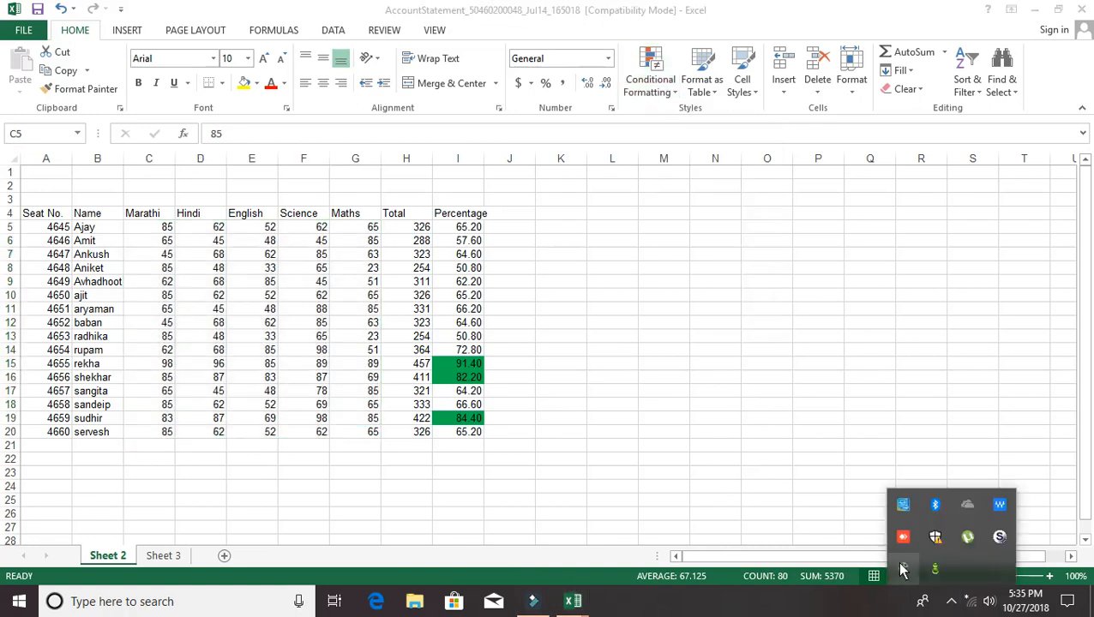